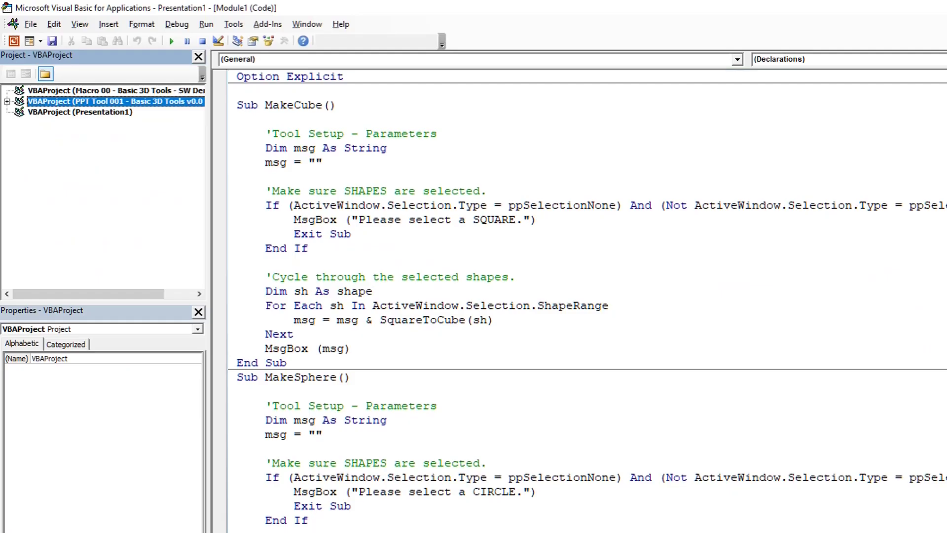
Step: Scroll the slide thumbnails and open slide 4, which holds a single yellow square
scroll(587, 296, down, 3)
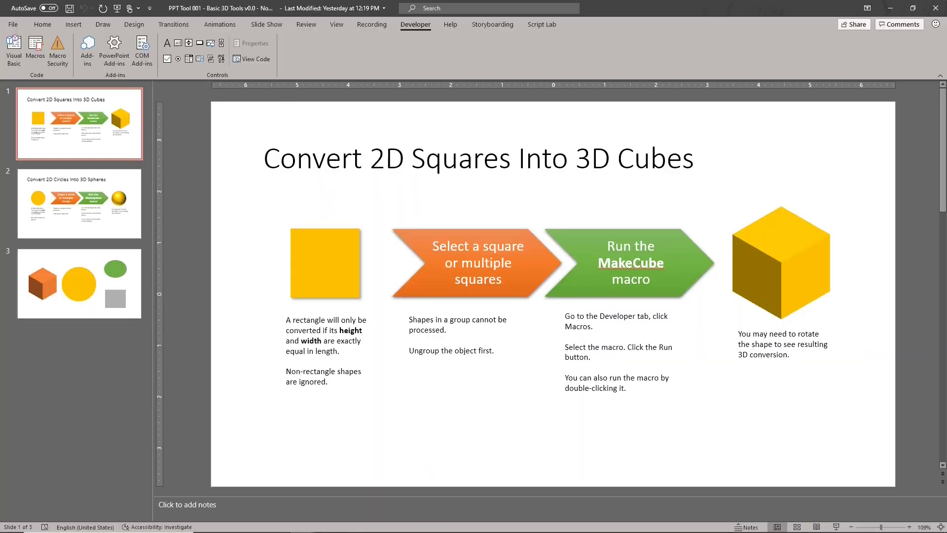
click(79, 204)
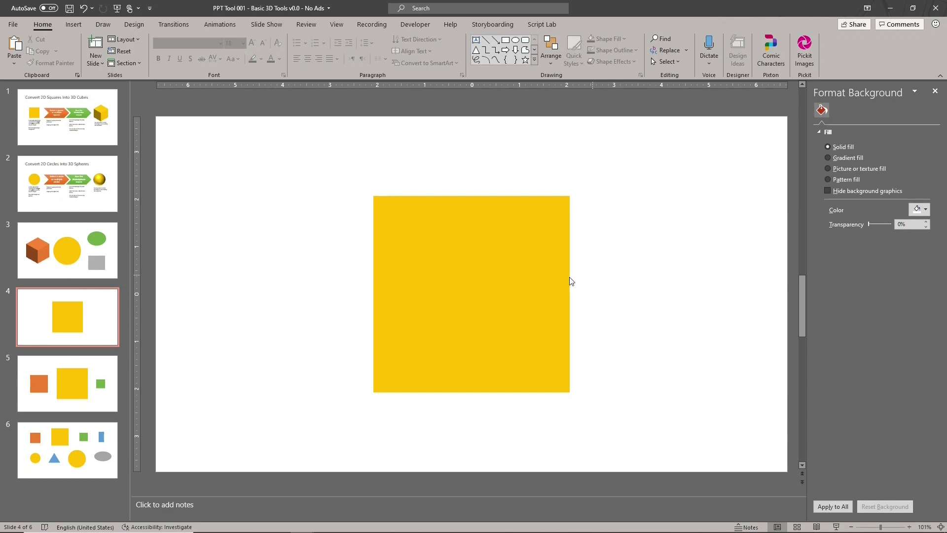
Step: Run the MakeCube macro on the yellow square, converting it into cube Rectangle 15
click(478, 282)
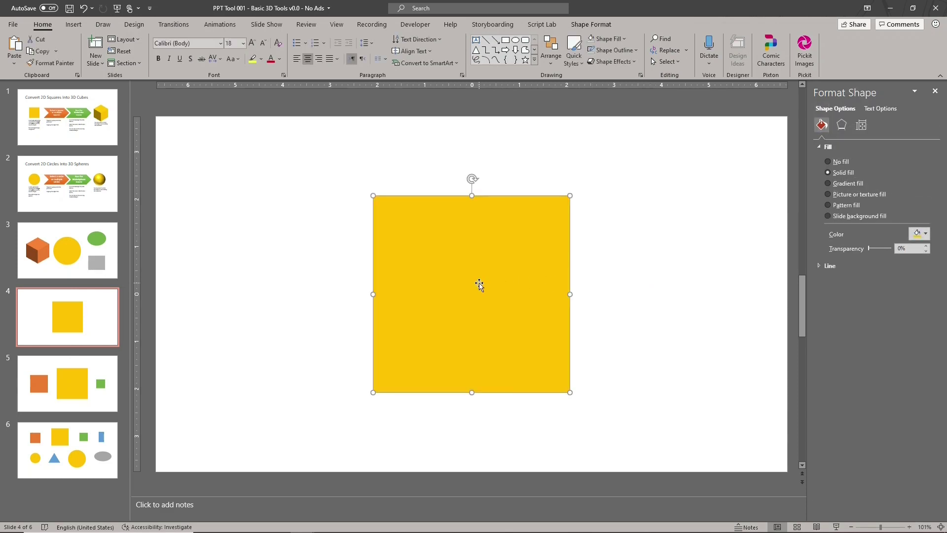
click(418, 30)
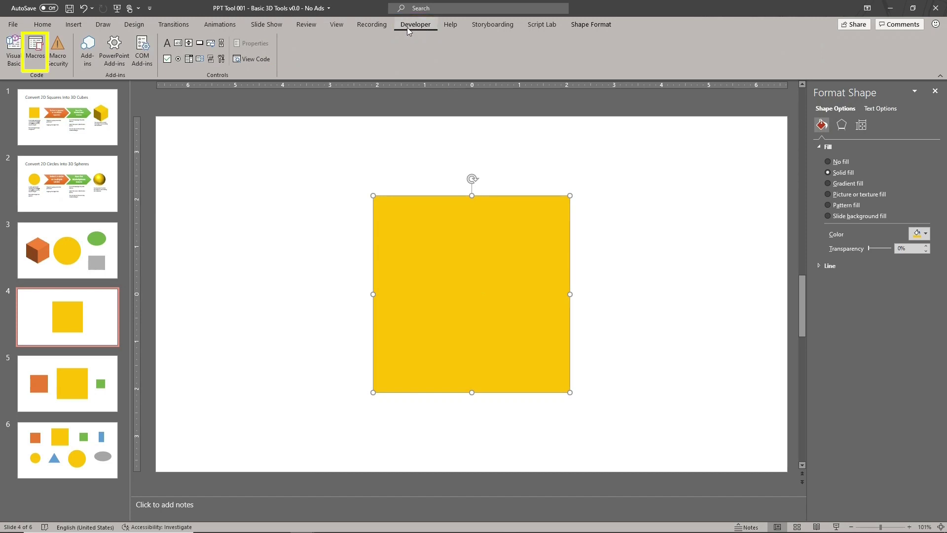
click(33, 51)
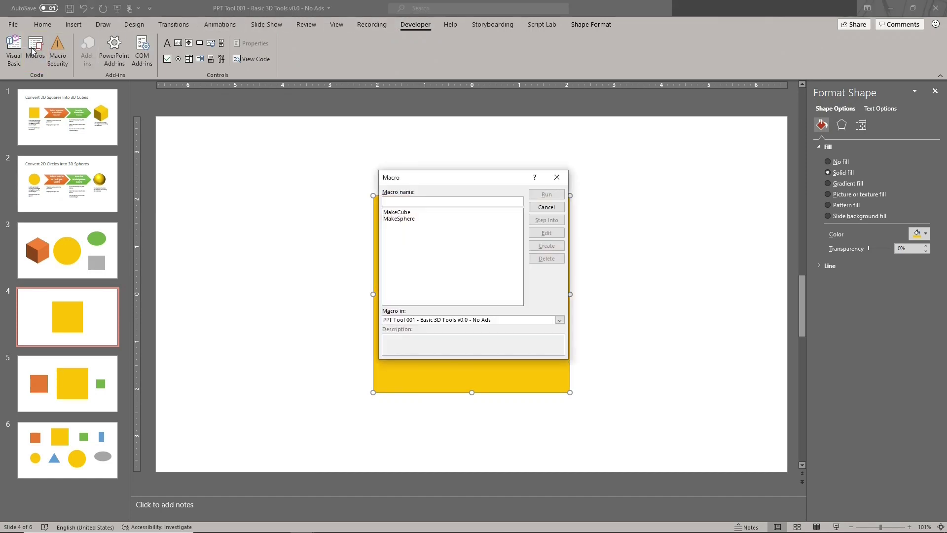
click(456, 213)
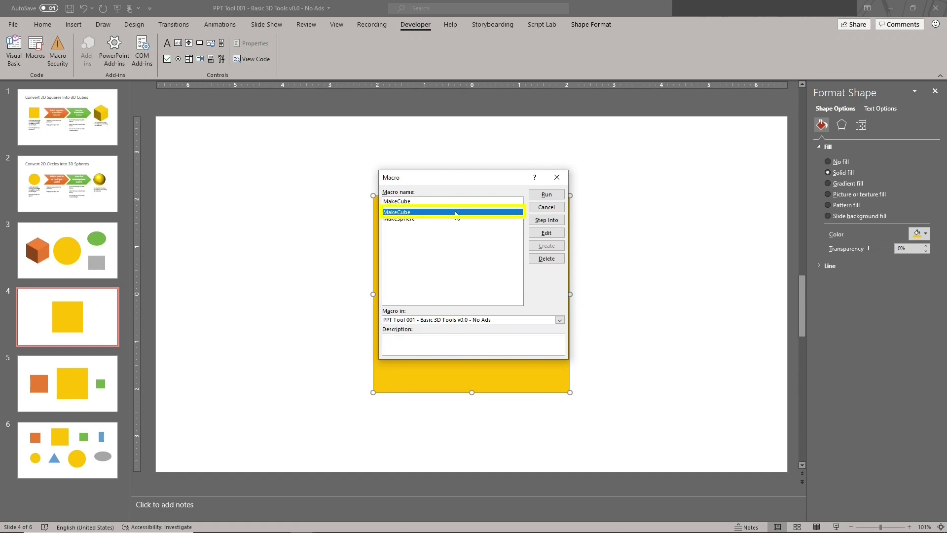
click(545, 195)
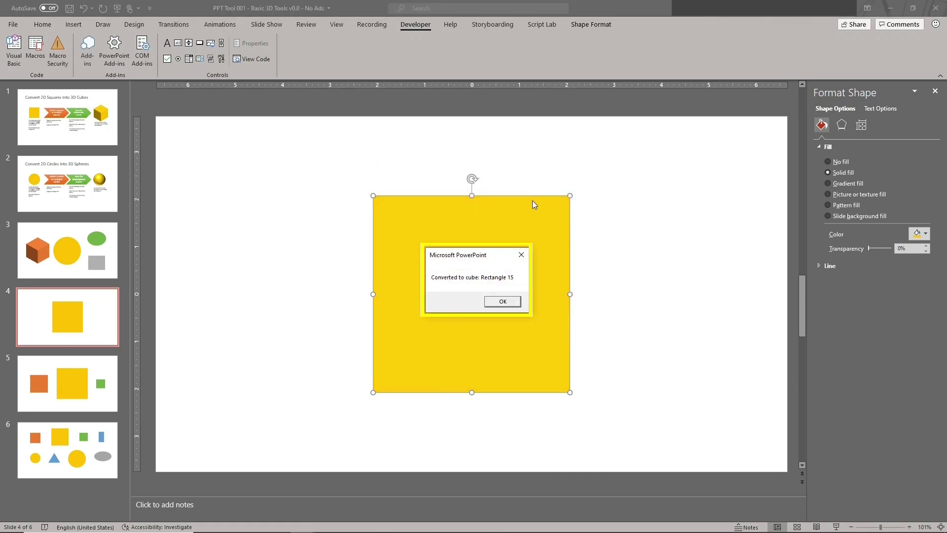
Step: Dismiss the message and give the cube the Isometric 3-D rotation preset (X 314.7°, Y 324.6°, Z 60.2°)
click(503, 301)
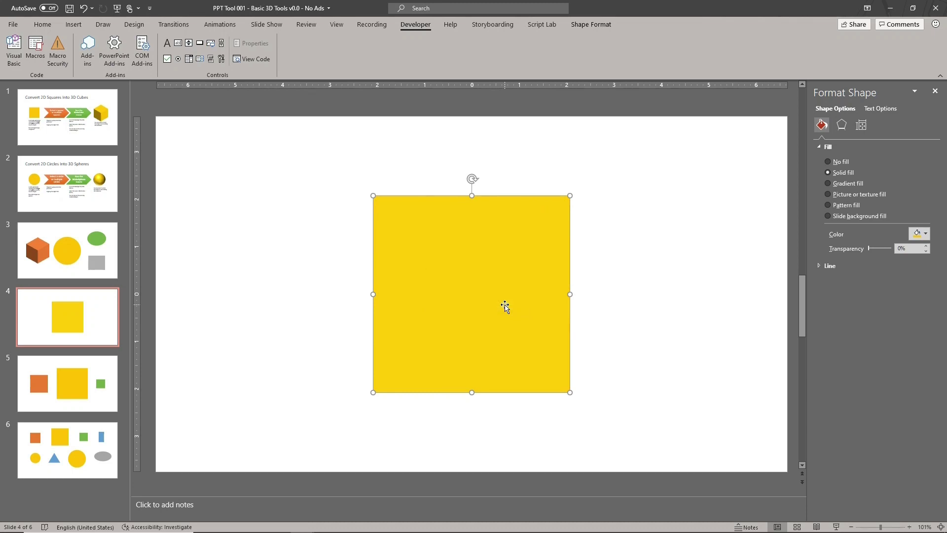
click(845, 128)
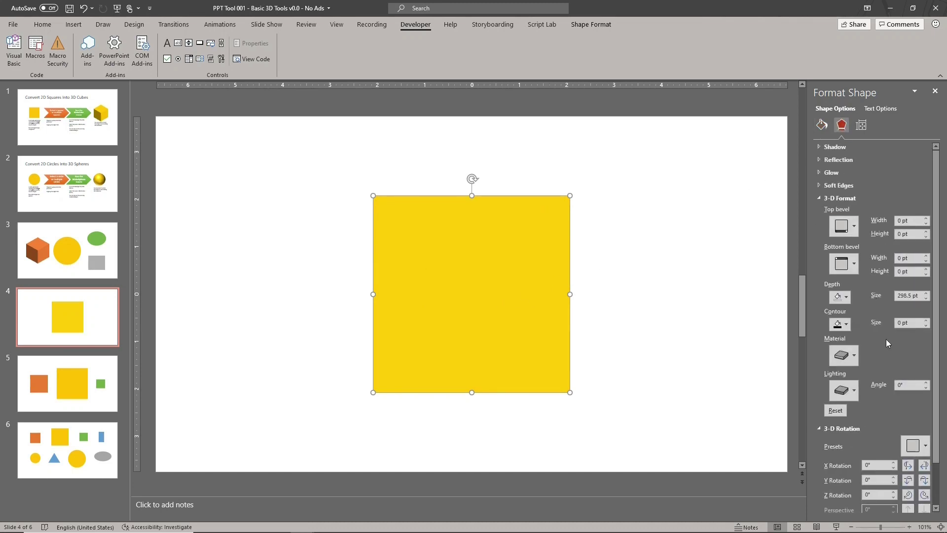
click(913, 445)
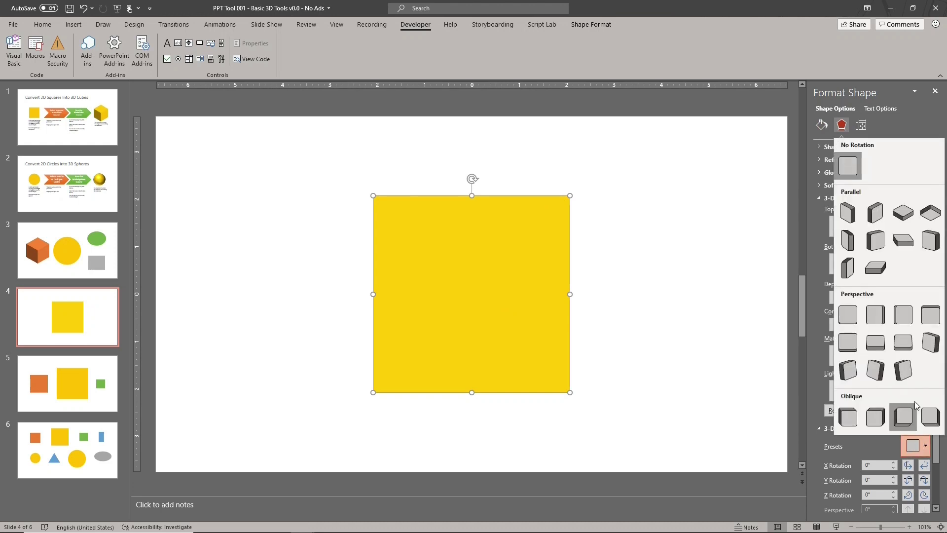
click(902, 217)
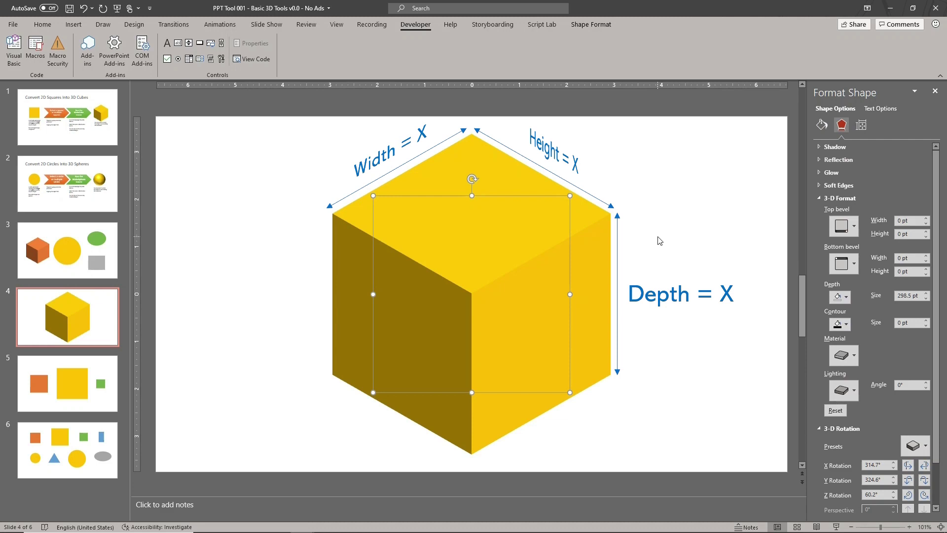
double_click(905, 295)
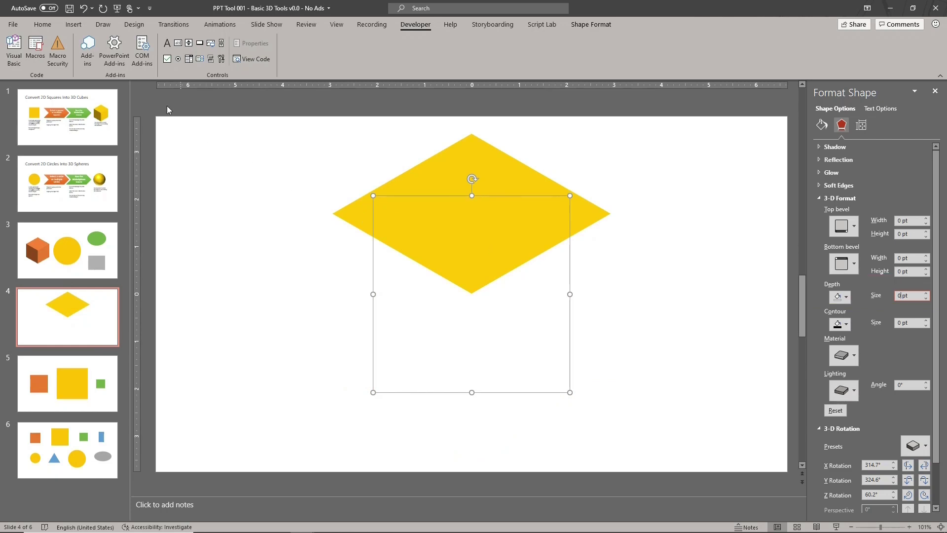
click(35, 51)
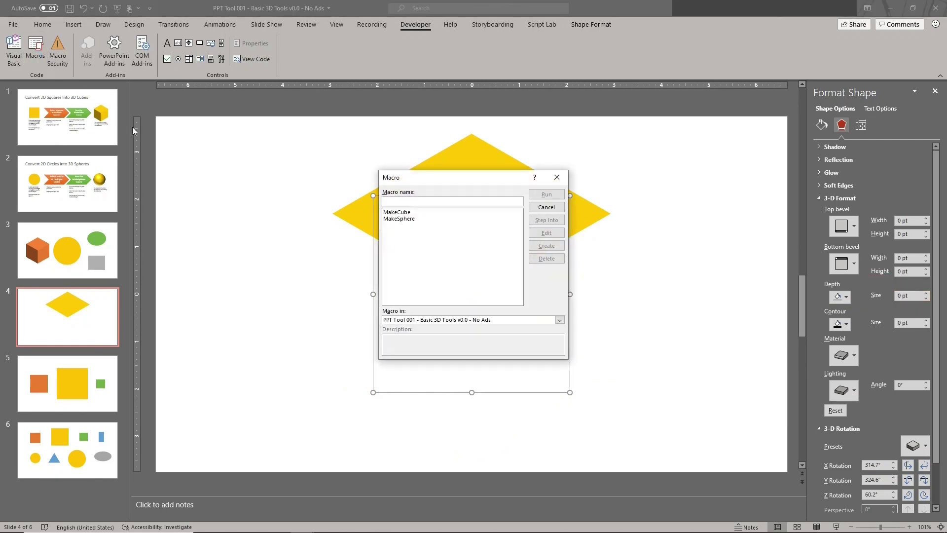
double_click(423, 212)
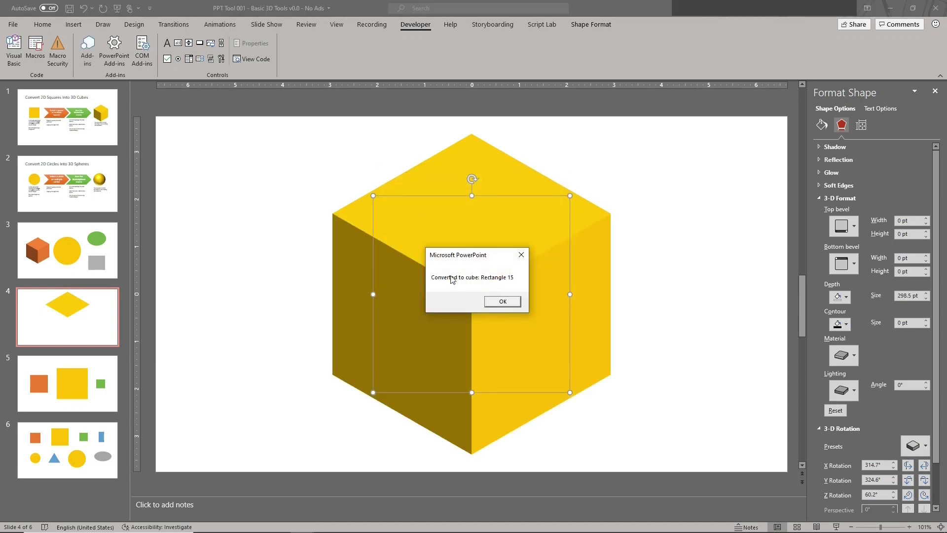
click(507, 304)
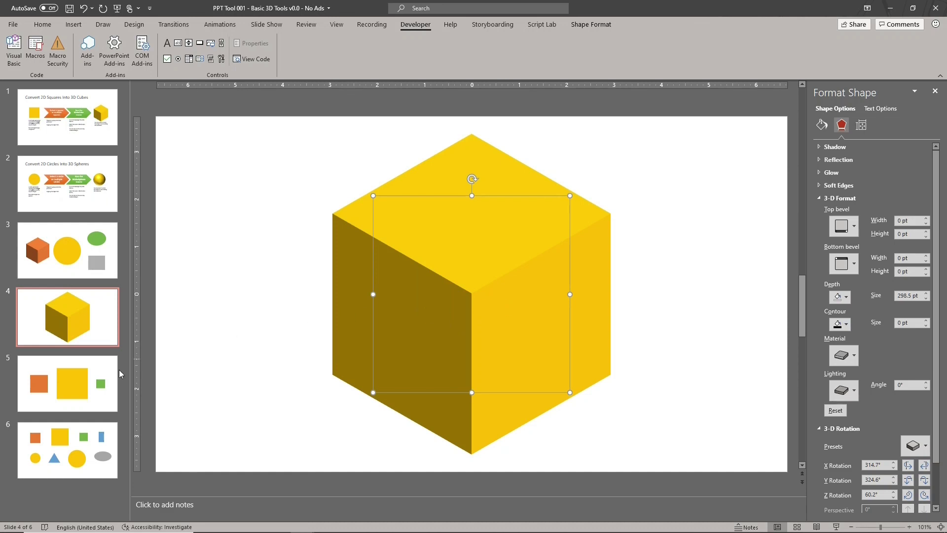
Step: On slide 5, select the orange, yellow and green squares and apply an isometric 3-D rotation preset
click(109, 376)
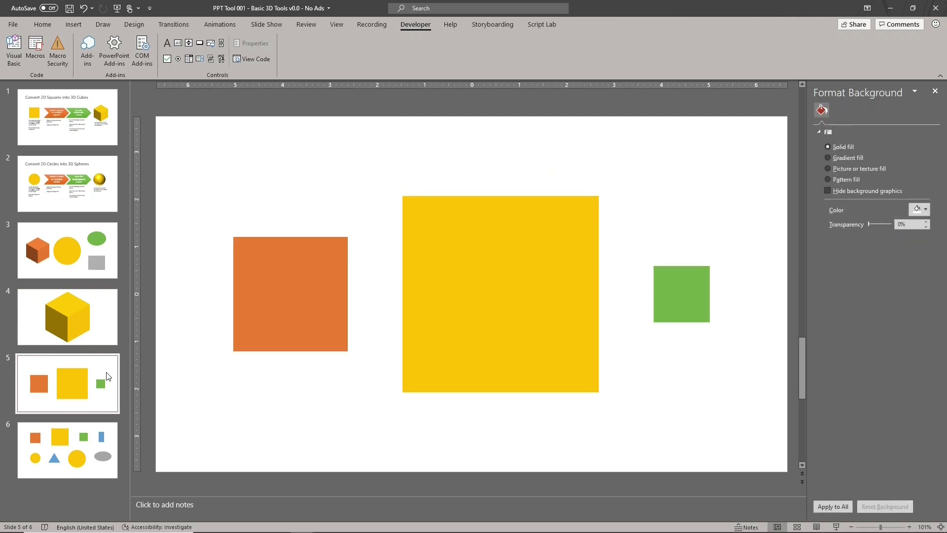
drag(193, 175, 740, 427)
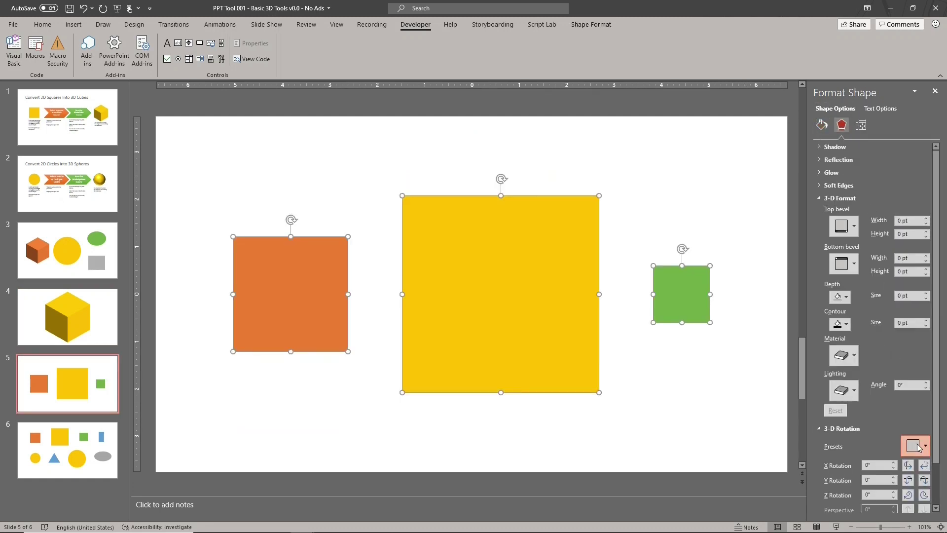
click(919, 447)
click(903, 159)
Step: Nudge the orange and green diamonds into place, then run MakeCube on all three
click(359, 264)
drag(278, 267, 265, 287)
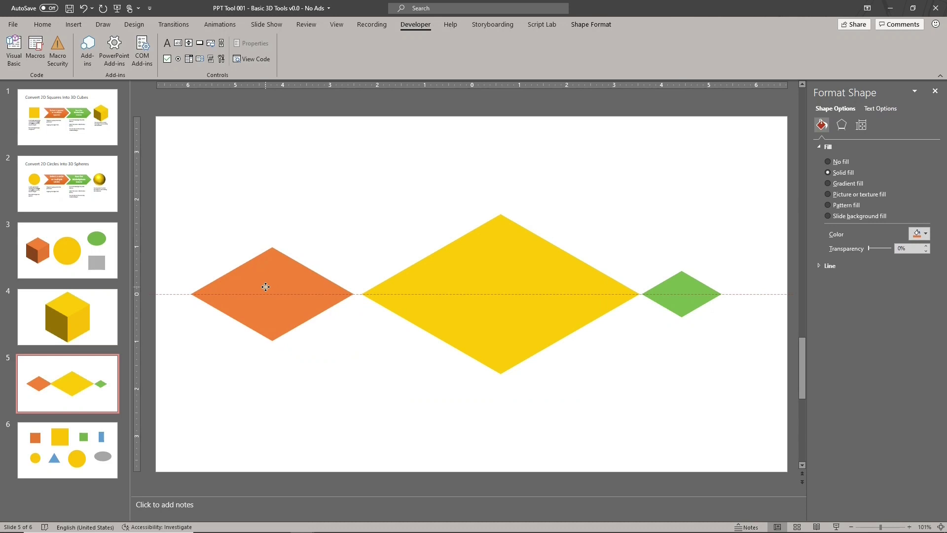
drag(682, 294, 704, 294)
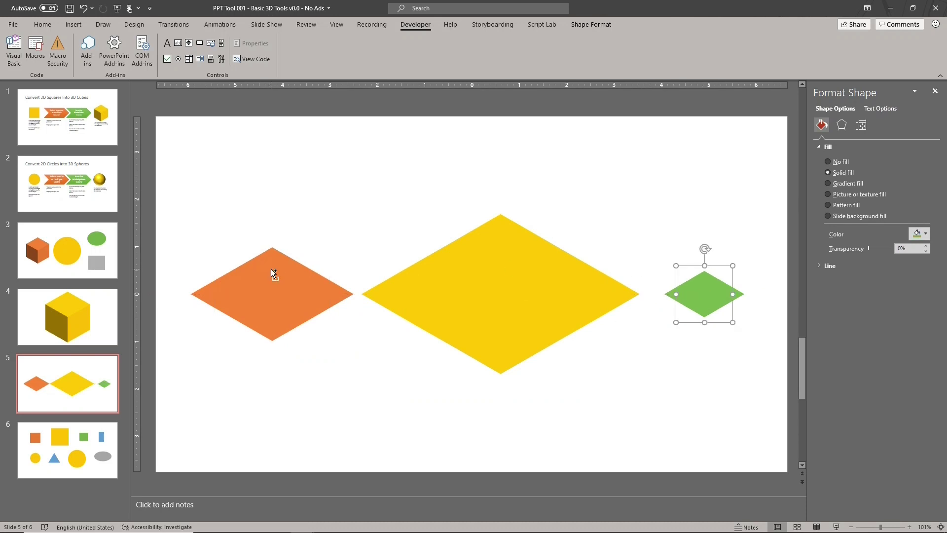
shift+click(271, 268)
shift+click(463, 266)
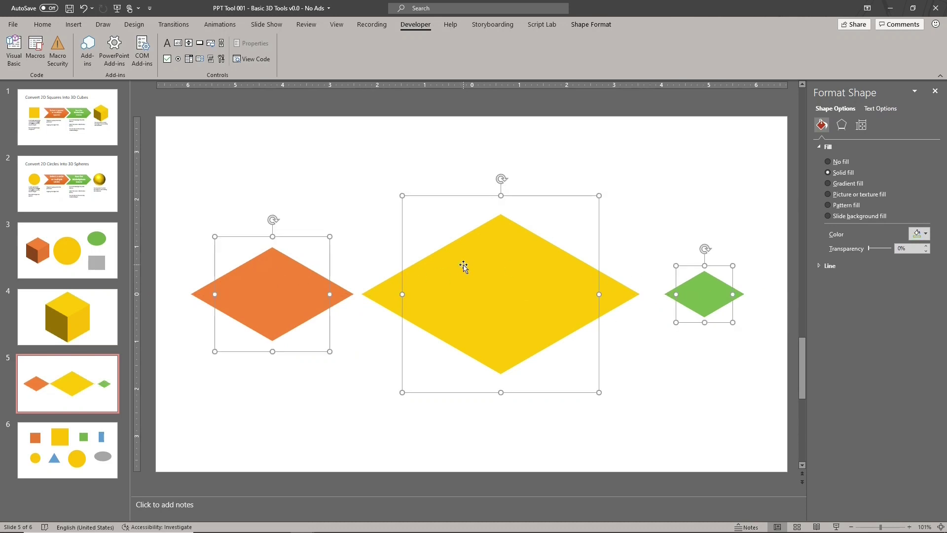
click(35, 52)
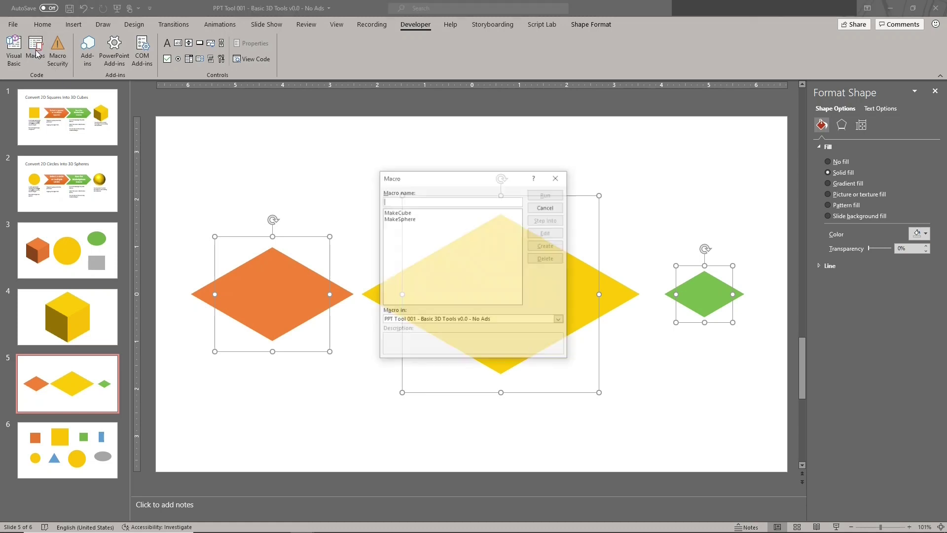
double_click(440, 213)
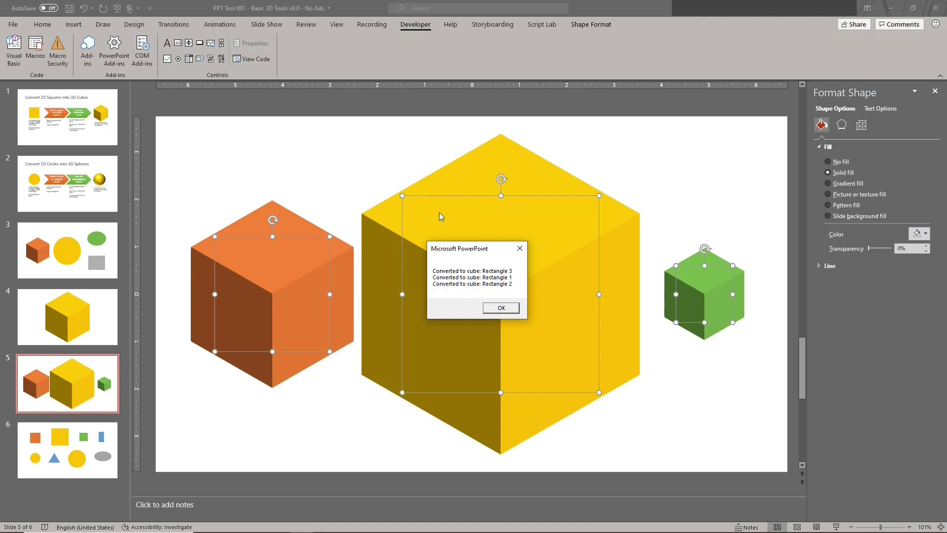
Step: Make the yellow cube a taller block and stretch the green cube into a wide flat cuboid
click(500, 308)
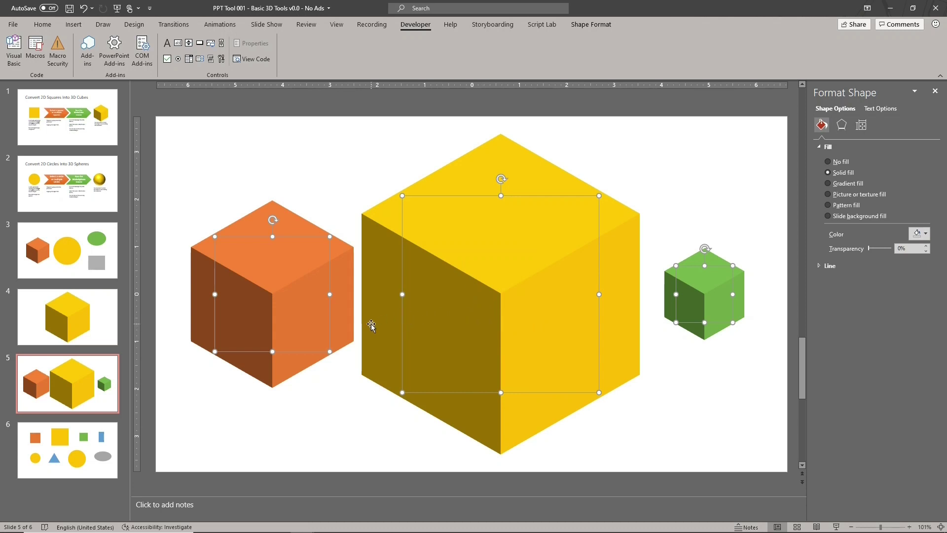
click(355, 324)
click(395, 355)
drag(402, 392, 467, 356)
drag(705, 299, 658, 287)
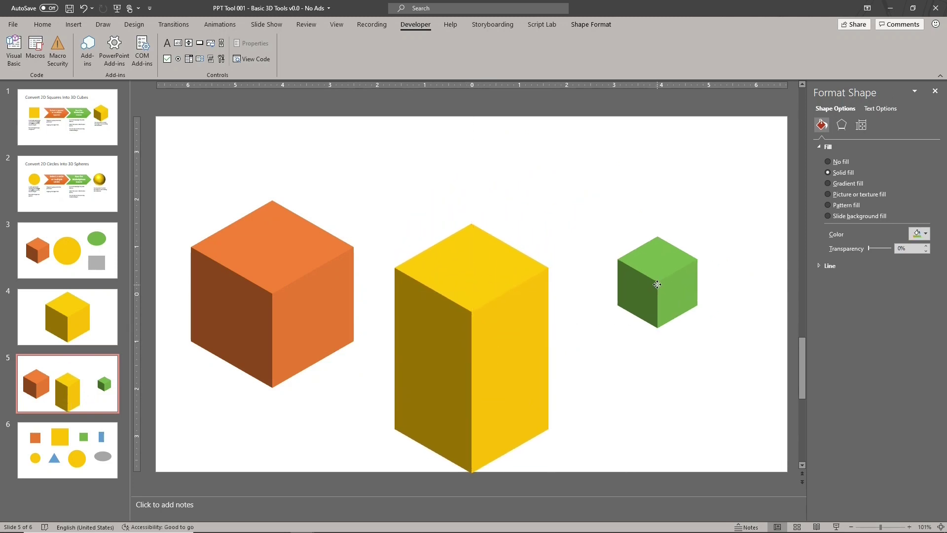
drag(686, 254, 742, 195)
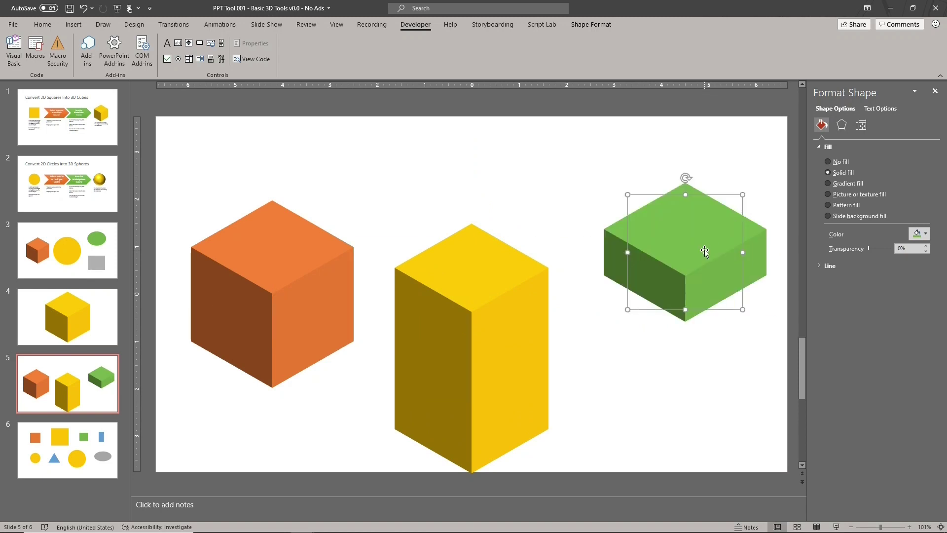
Step: Reselect all three shapes, rerun MakeCube on them, and clear the selection
shift+click(522, 330)
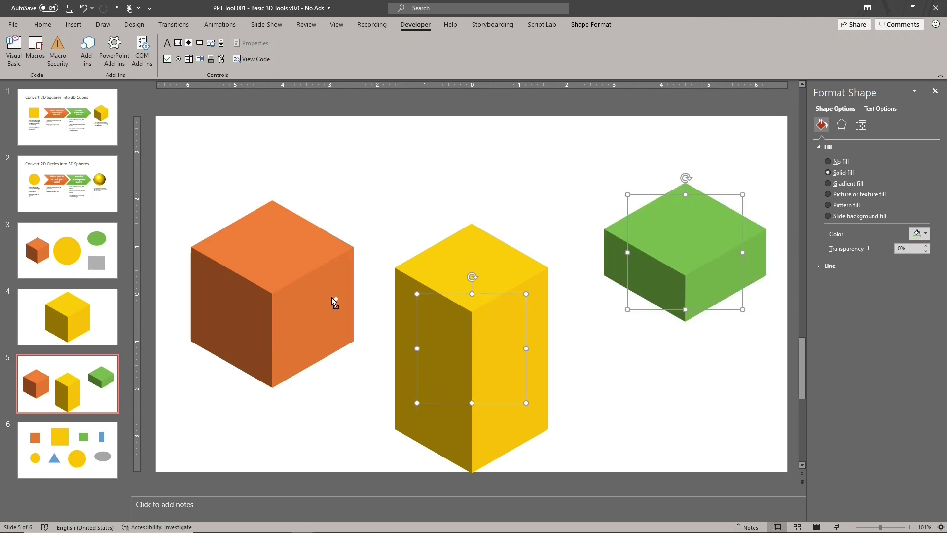
shift+click(315, 283)
click(34, 58)
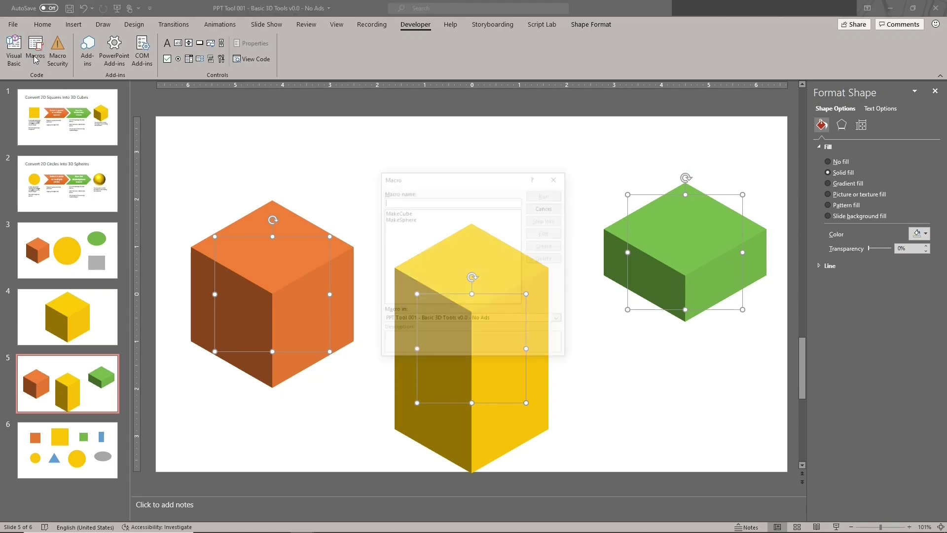
double_click(430, 213)
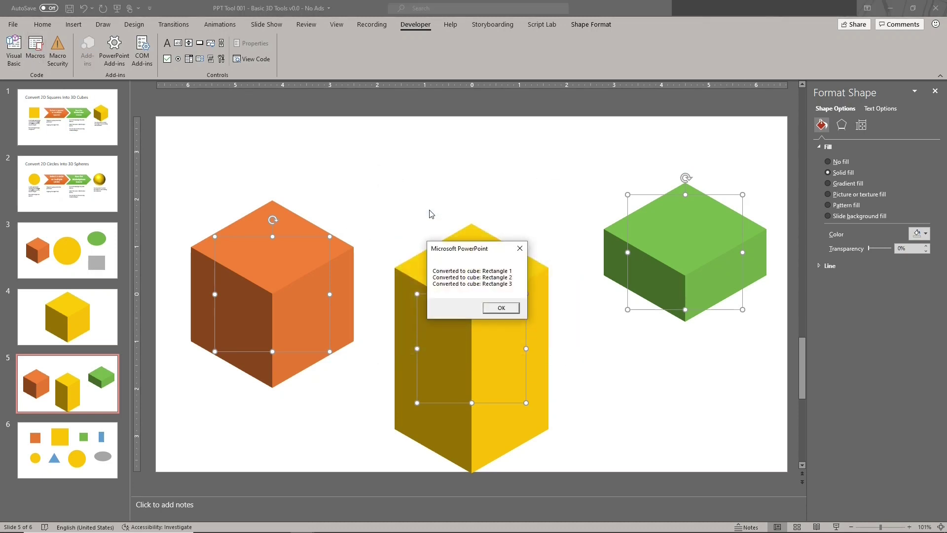
click(489, 310)
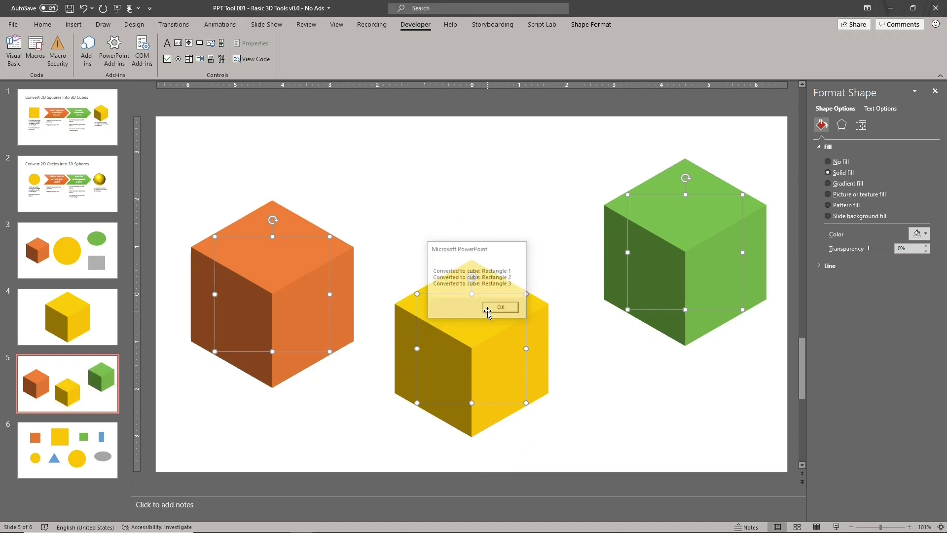
click(613, 371)
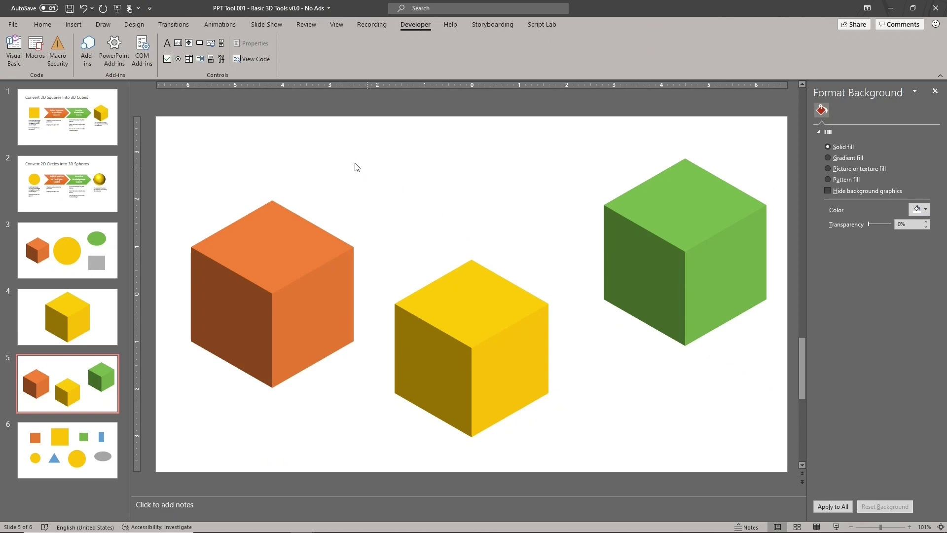
Step: Open Customize the Ribbon listing Macros as commands, with Shape Format chosen under Tool Tabs
right_click(406, 62)
click(420, 69)
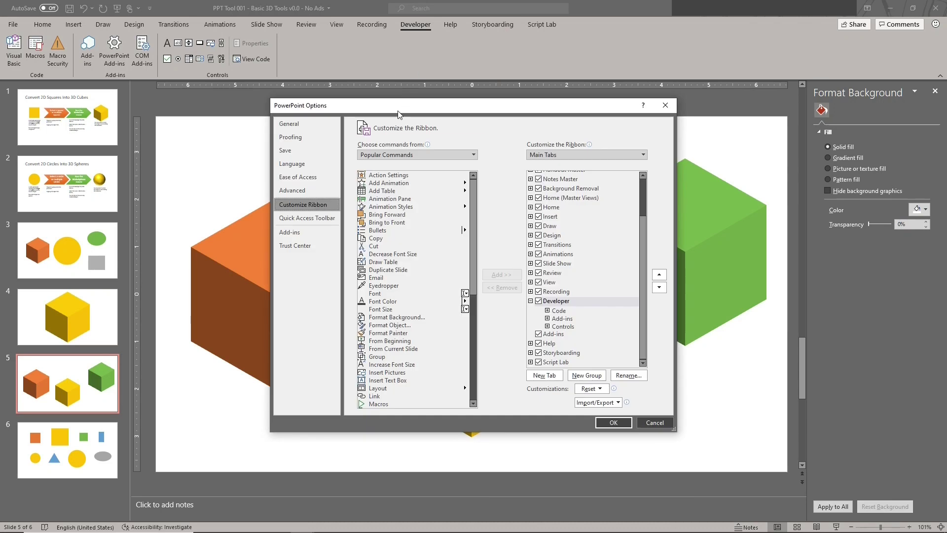
click(405, 155)
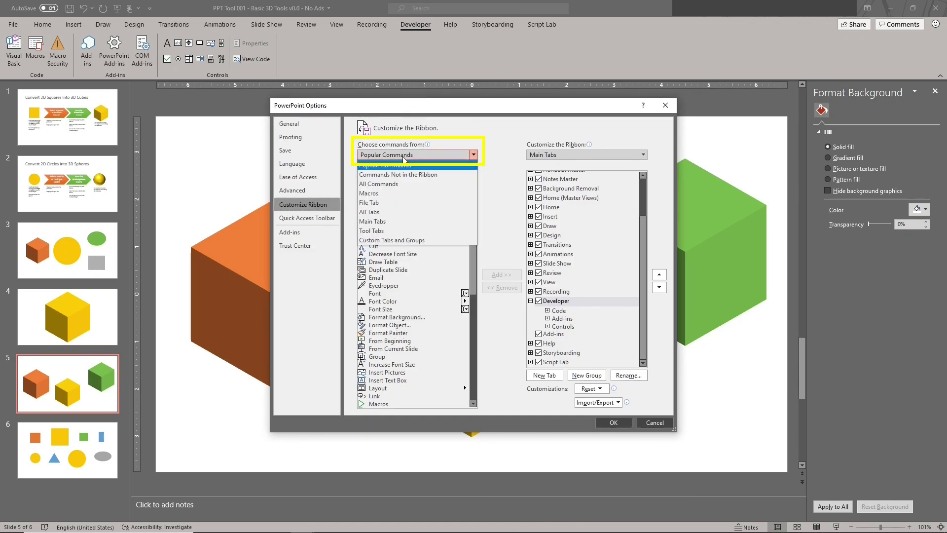
click(408, 192)
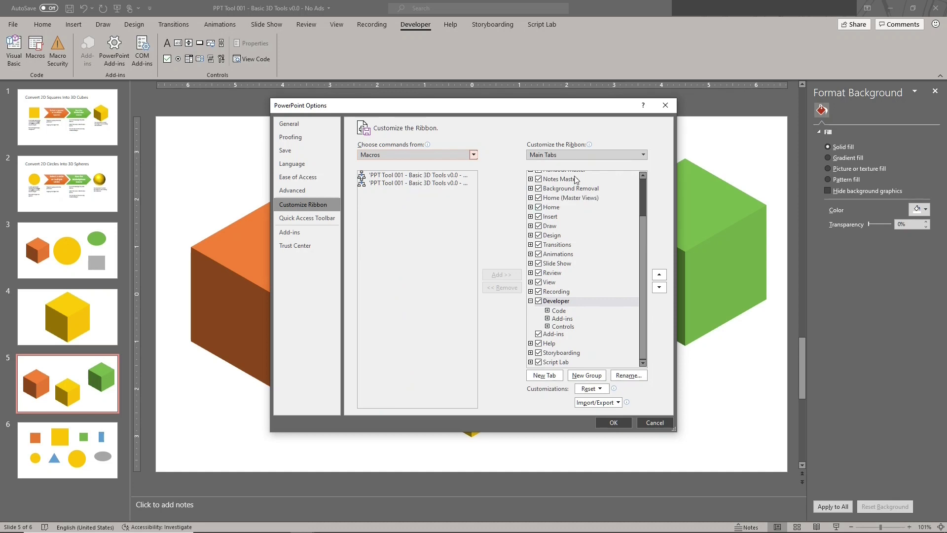
click(586, 156)
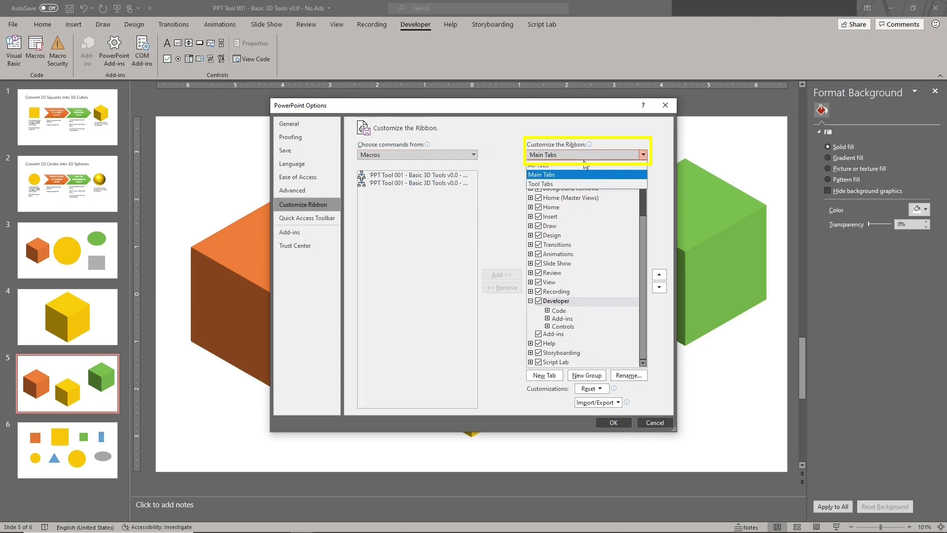
click(587, 184)
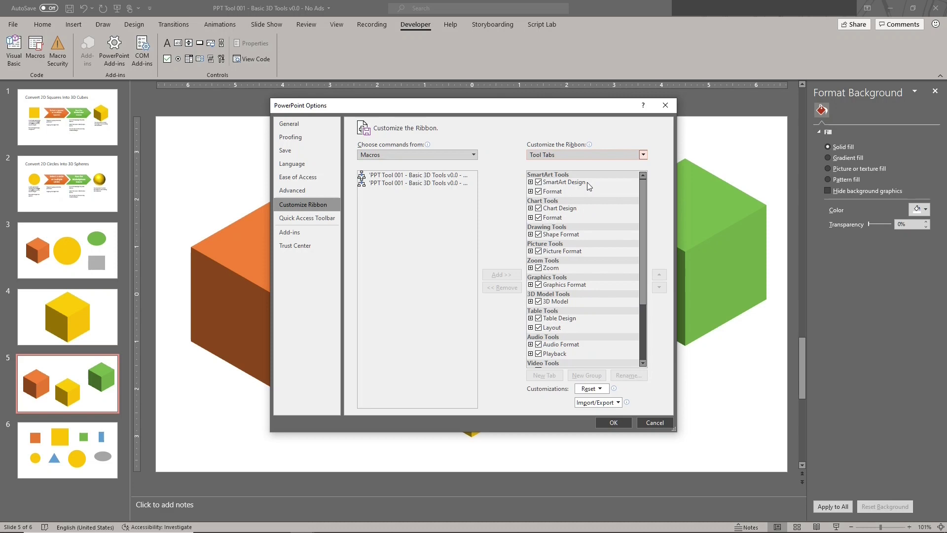
click(530, 234)
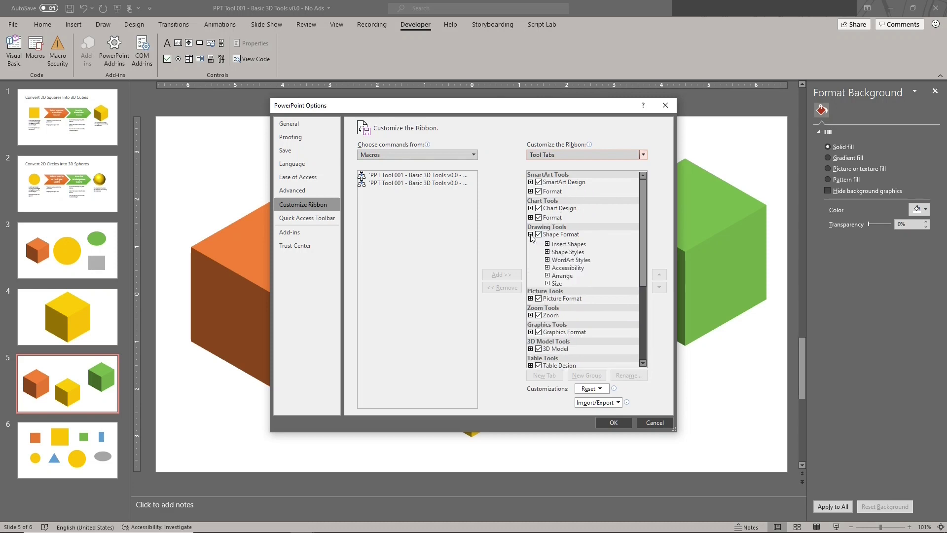
click(584, 236)
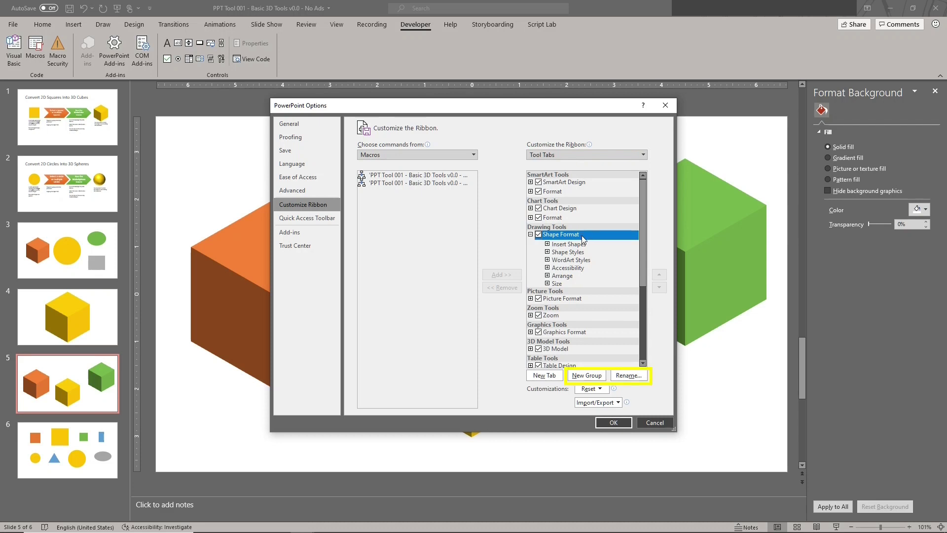
Step: Create a new Shape Format group named 'Visual Makery' and add both macros to it
click(588, 376)
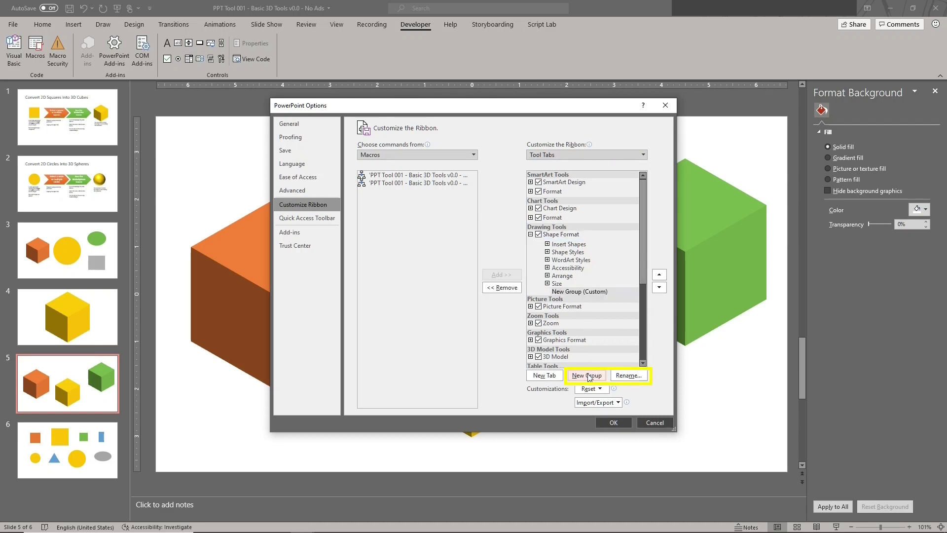
click(615, 376)
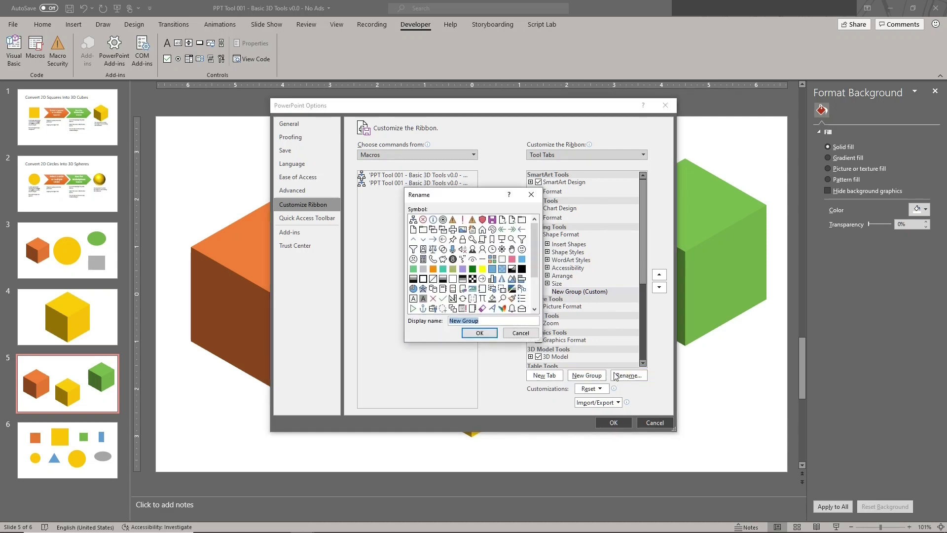
text(Visual Makery)
key(Return)
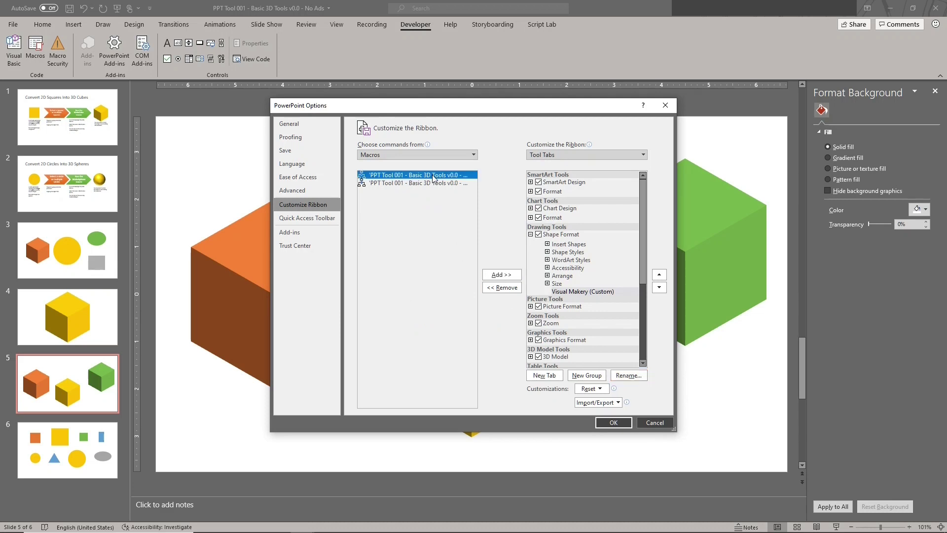
click(502, 275)
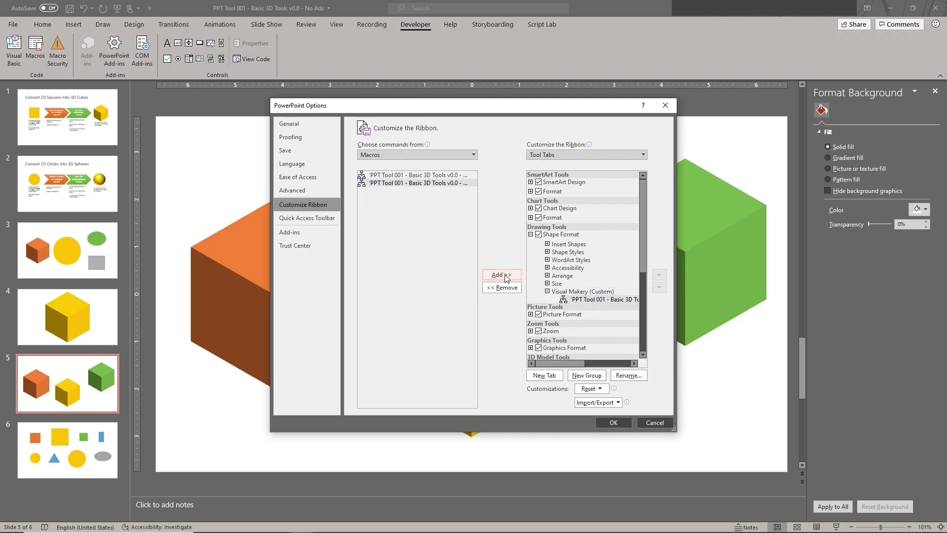
click(505, 278)
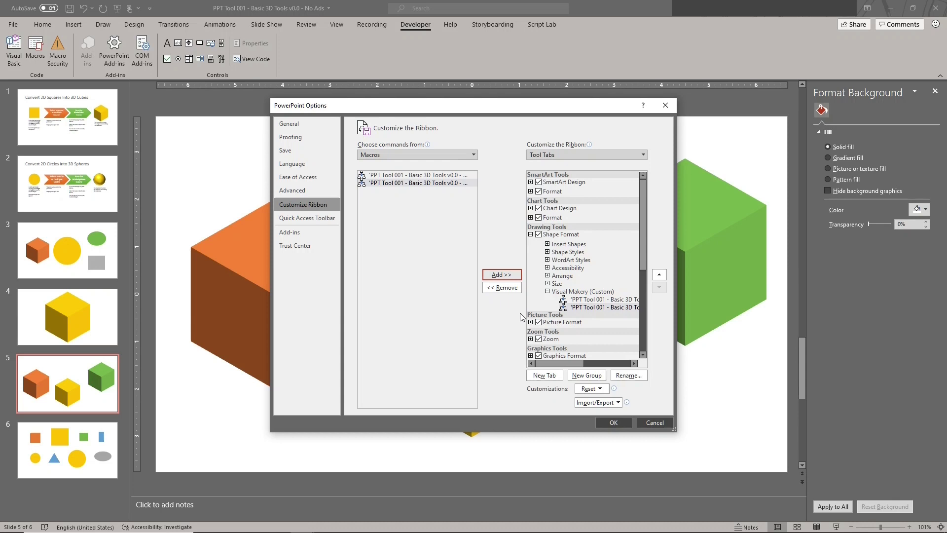
Step: Apply the changes, check Visual Makery on the yellow cube's Shape Format tab, and reopen ribbon customization
click(613, 423)
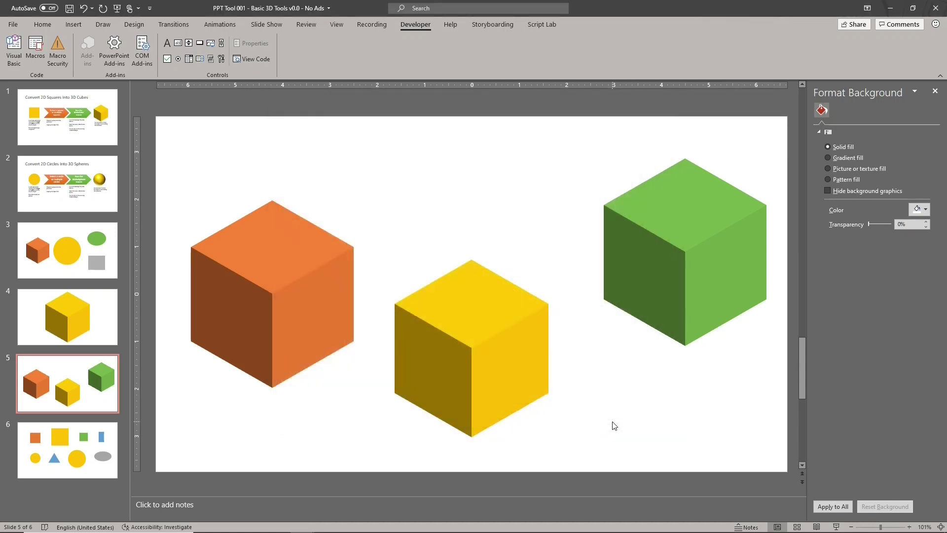
click(465, 279)
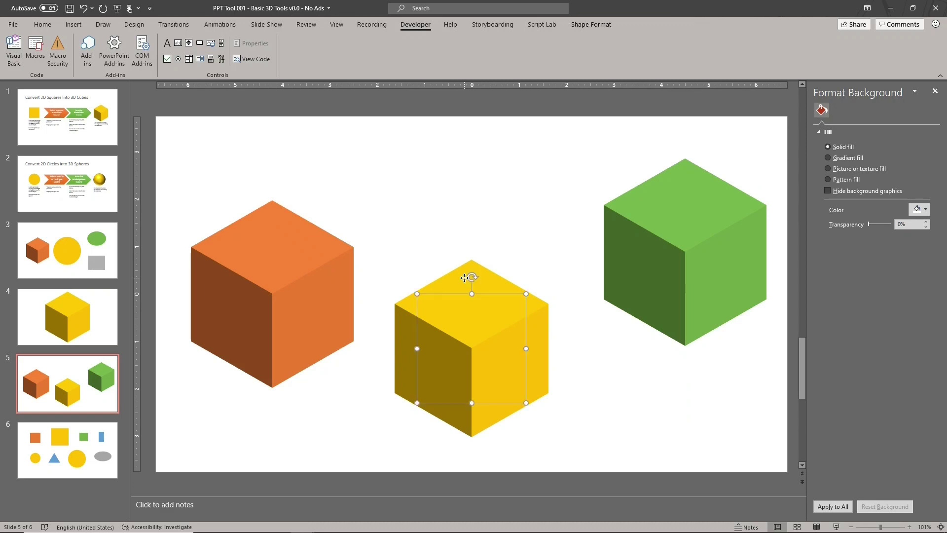
click(585, 24)
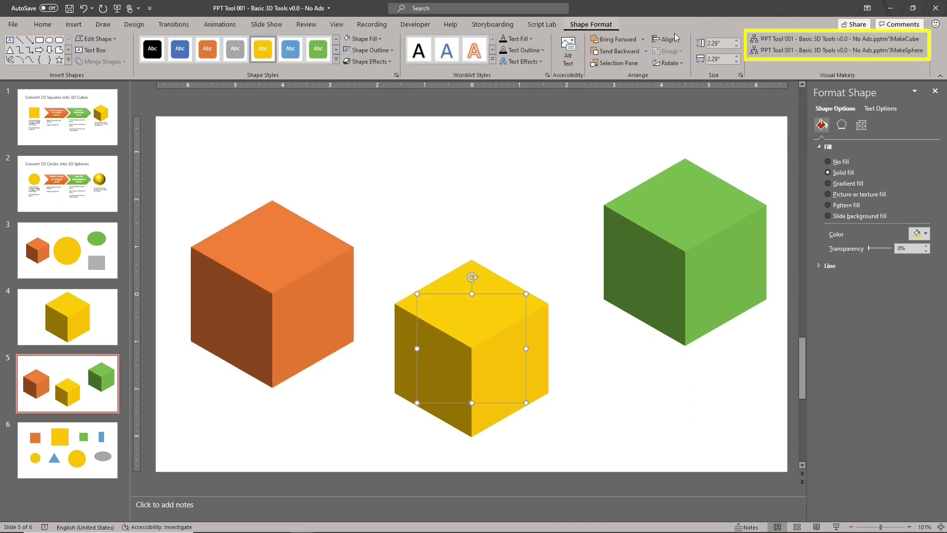
right_click(795, 61)
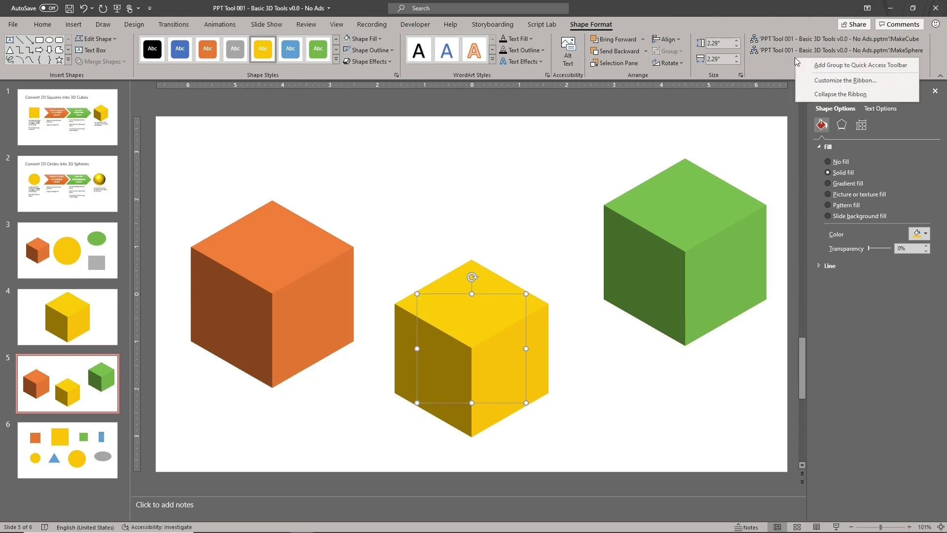
click(805, 83)
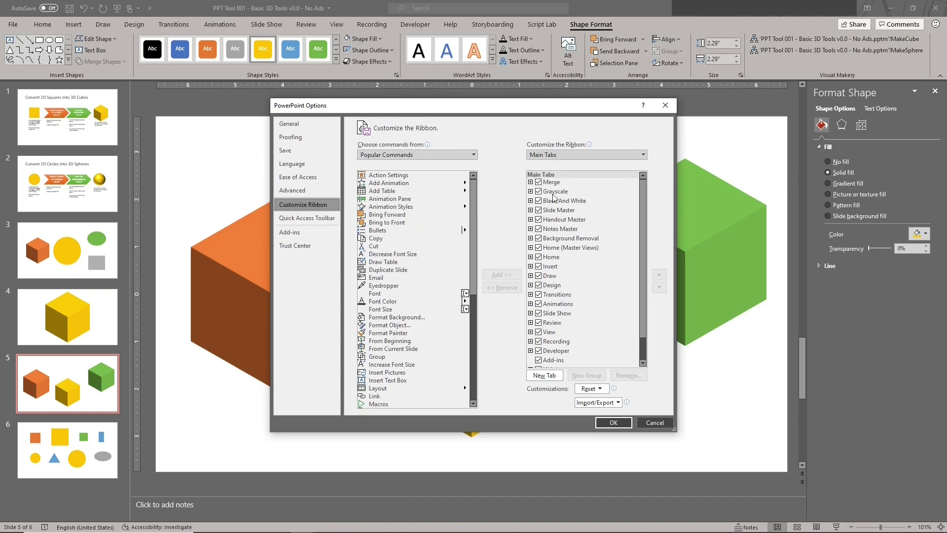
Step: Expand Tool Tabs > Shape Format > Visual Makery and select its first macro
click(582, 156)
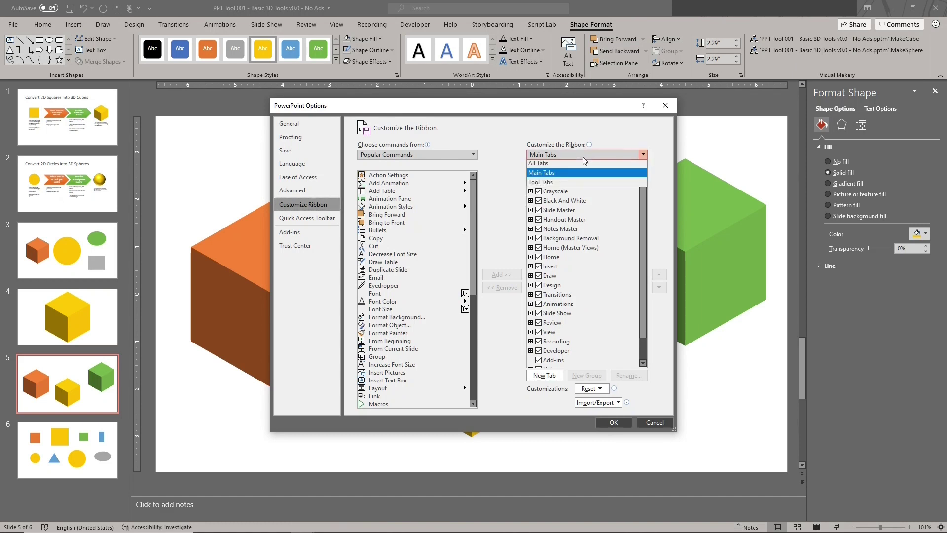
click(582, 182)
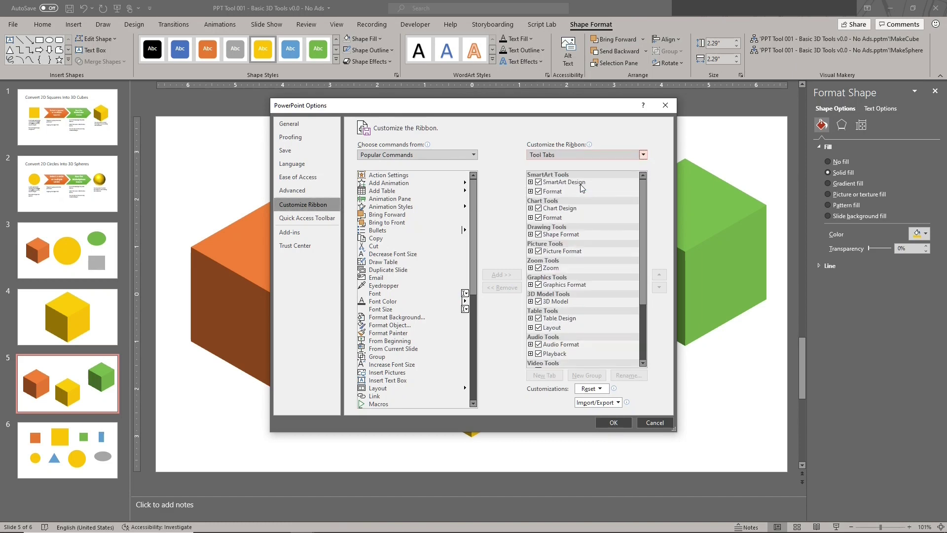
click(530, 234)
click(572, 291)
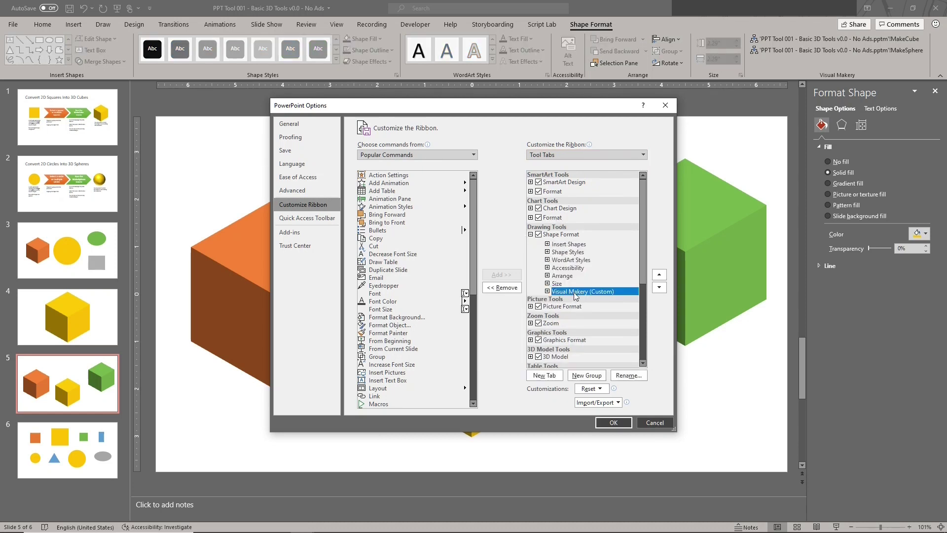
click(548, 292)
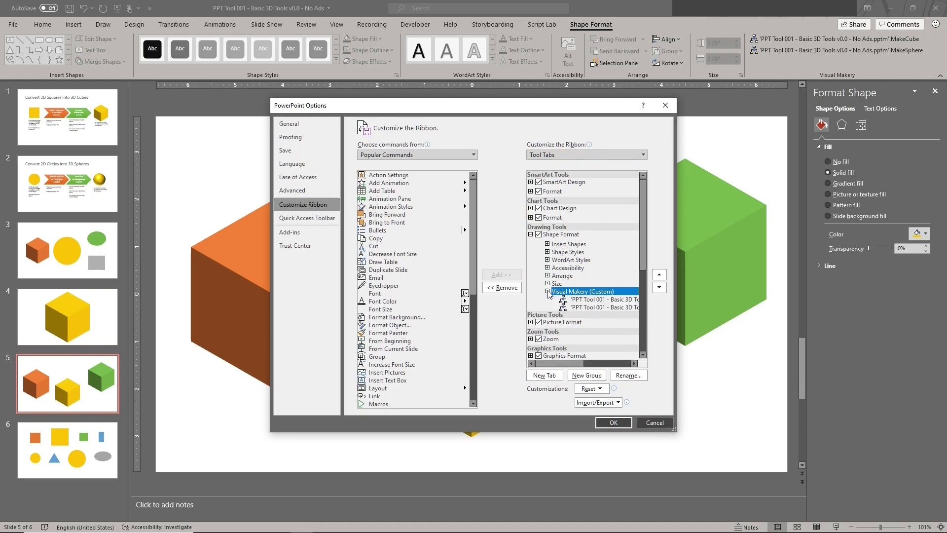
click(578, 300)
Step: Trim the first macro's display name to 'MakeCube' and pick a symbol for it
click(628, 375)
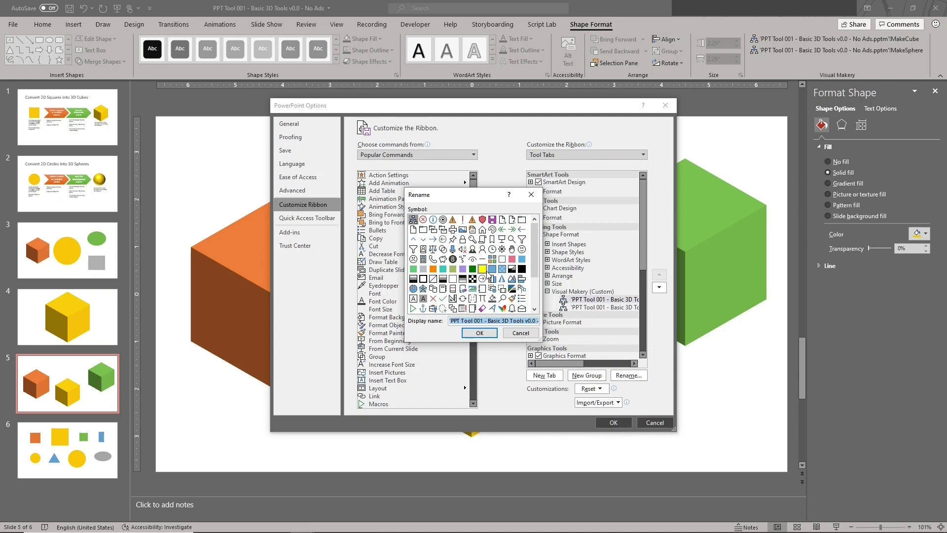
click(522, 321)
drag(536, 320, 445, 321)
key(Delete)
key(Delete)
key(Delete)
key(Delete)
key(Delete)
key(Delete)
key(Delete)
key(Delete)
key(Delete)
key(Delete)
key(Delete)
key(Delete)
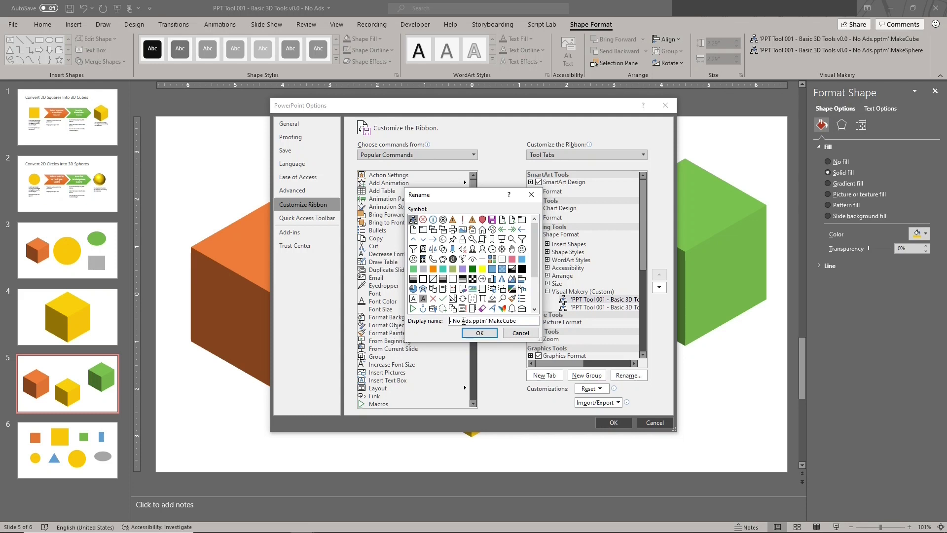
key(Delete)
key(Delete)
key(Delete)
key(Return)
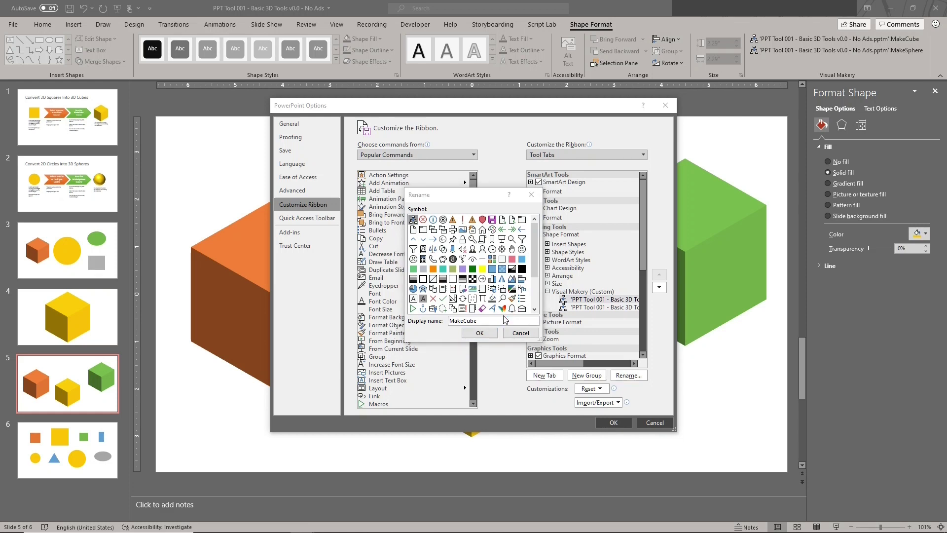
click(538, 301)
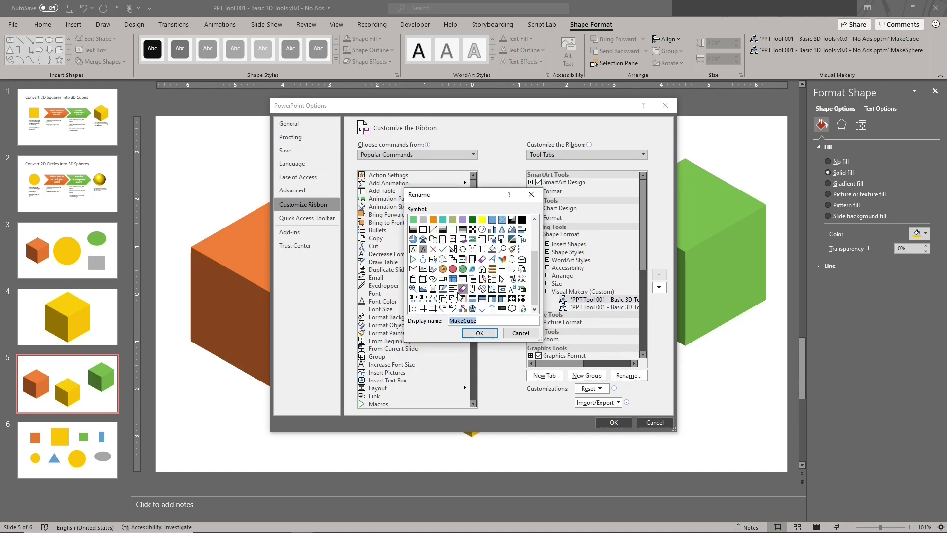
click(423, 279)
Step: Confirm MakeCube, then rename the second macro 'MakeSphere' with the red circle icon
click(480, 333)
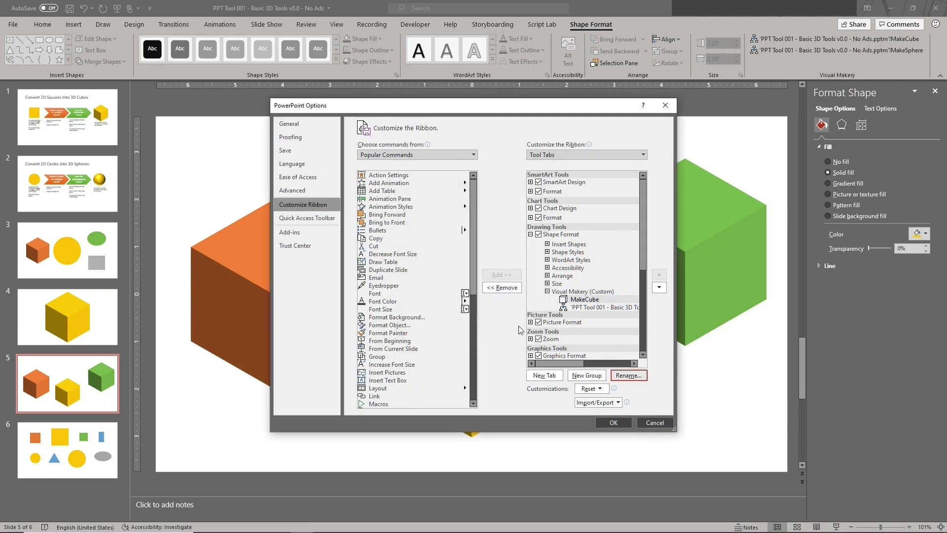
click(592, 307)
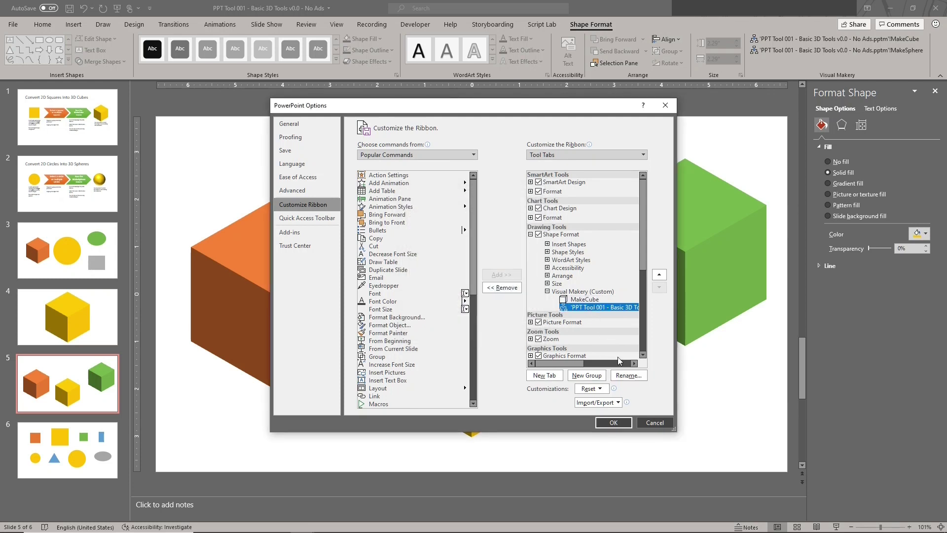
click(626, 376)
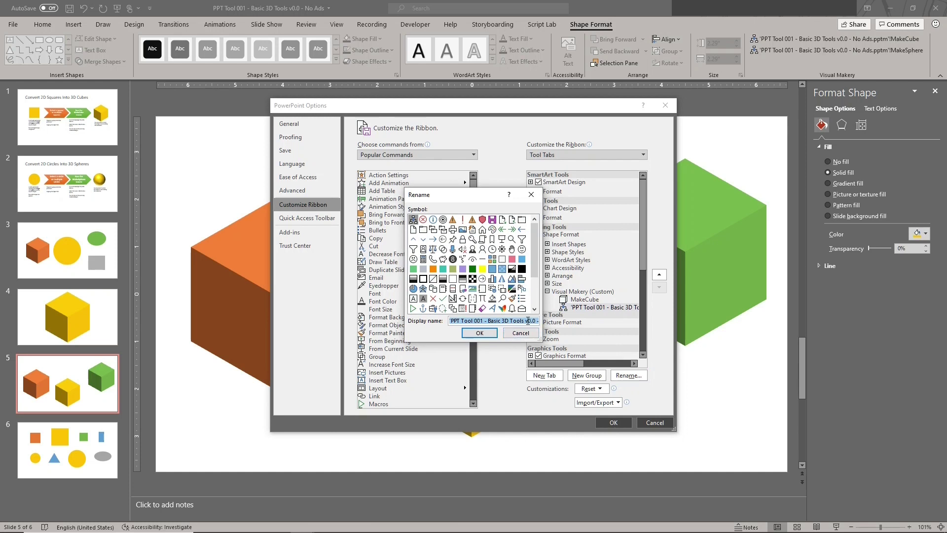
drag(529, 320, 545, 318)
click(509, 323)
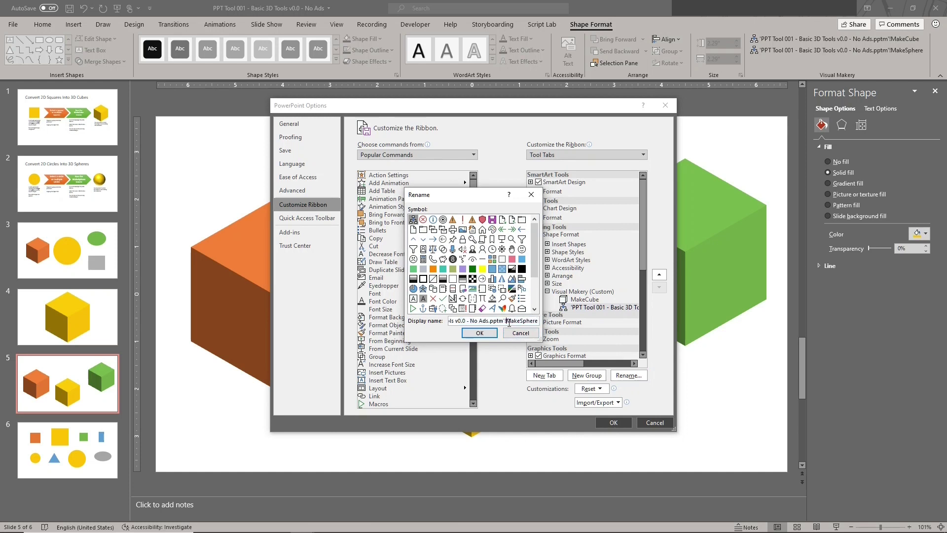
key(shift+Home)
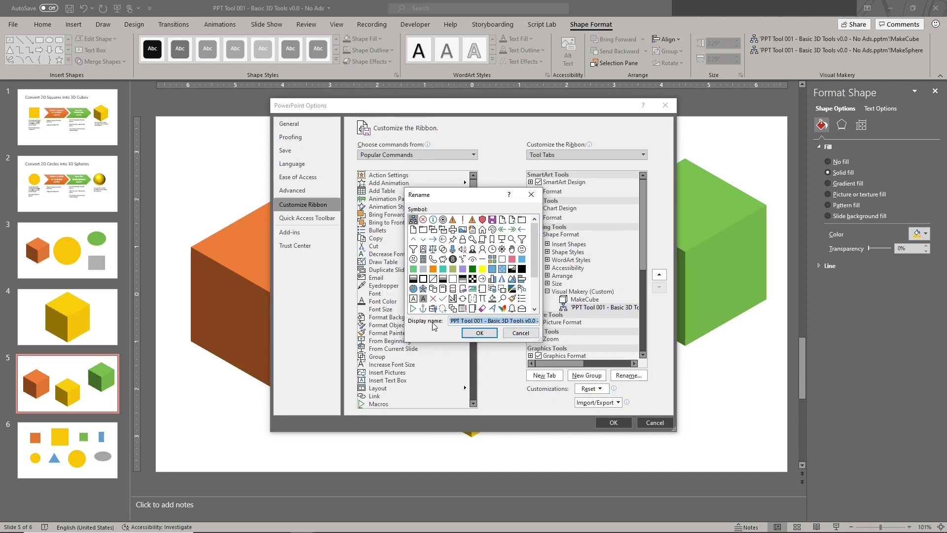
key(BackSpace)
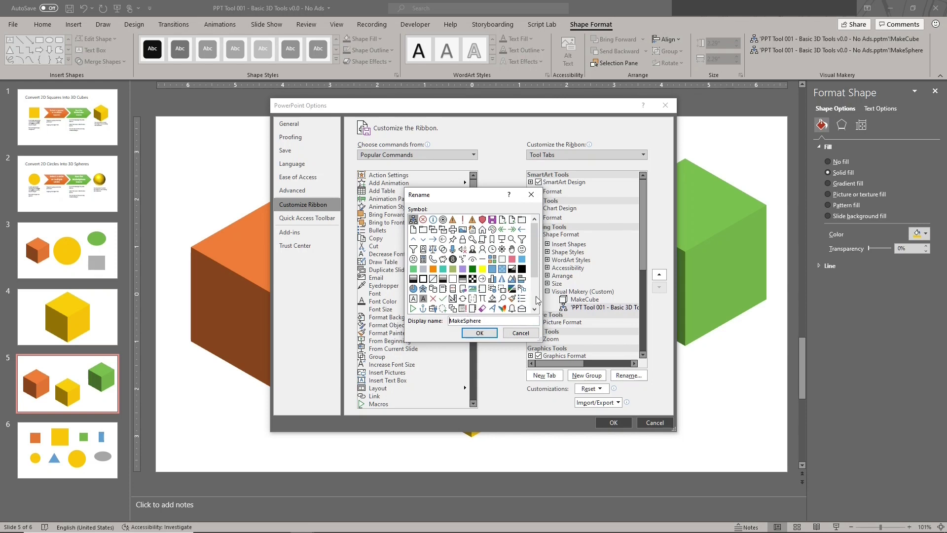
scroll(537, 299, down, 2)
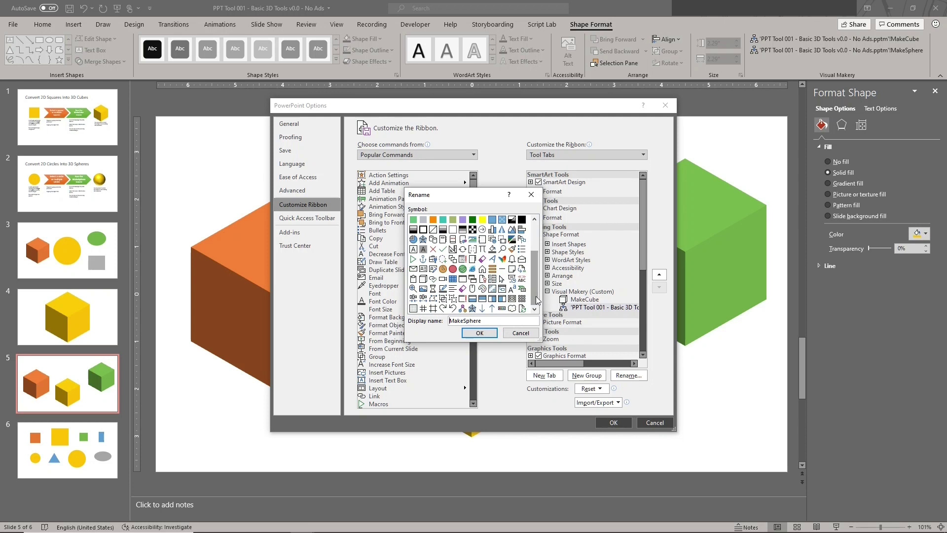
click(453, 270)
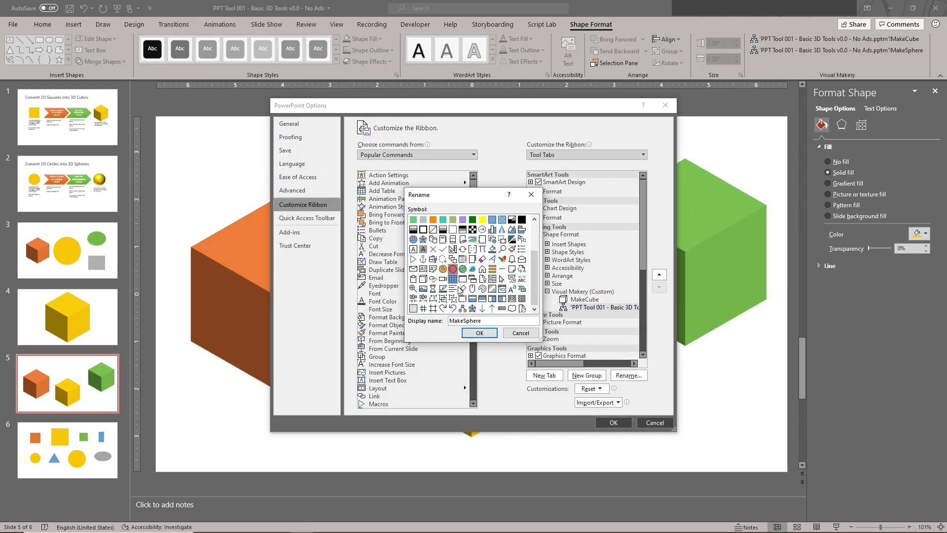
click(479, 334)
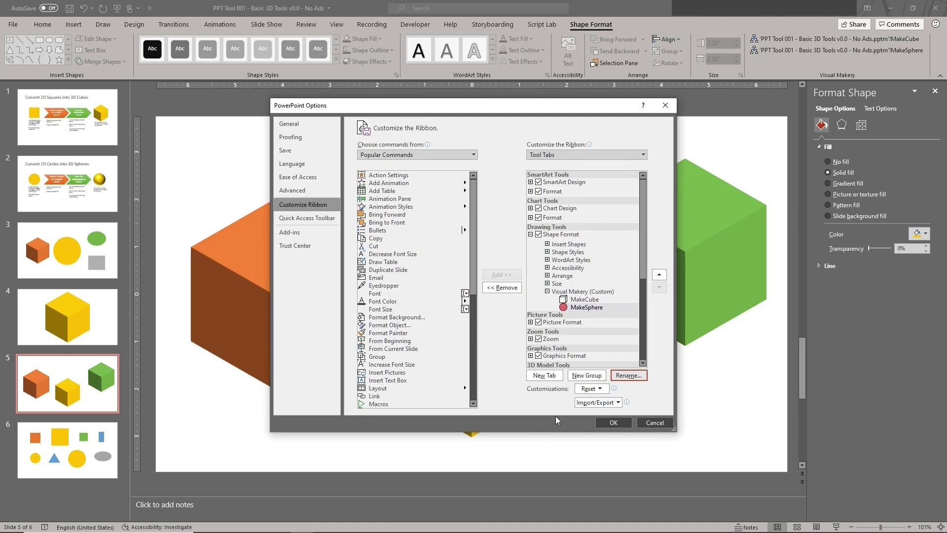
Step: Close Options, then give all eight shapes on slide 6 the isometric 3-D rotation preset
click(613, 423)
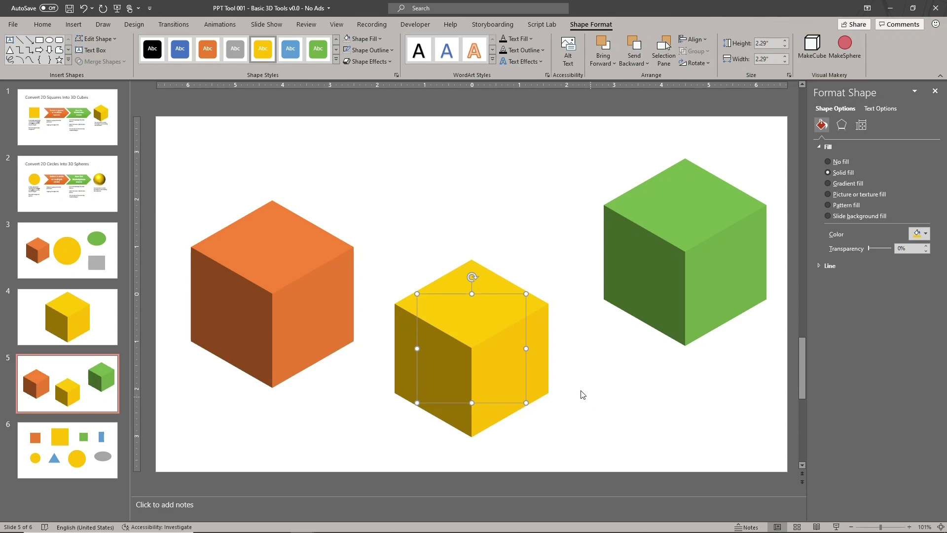
click(70, 445)
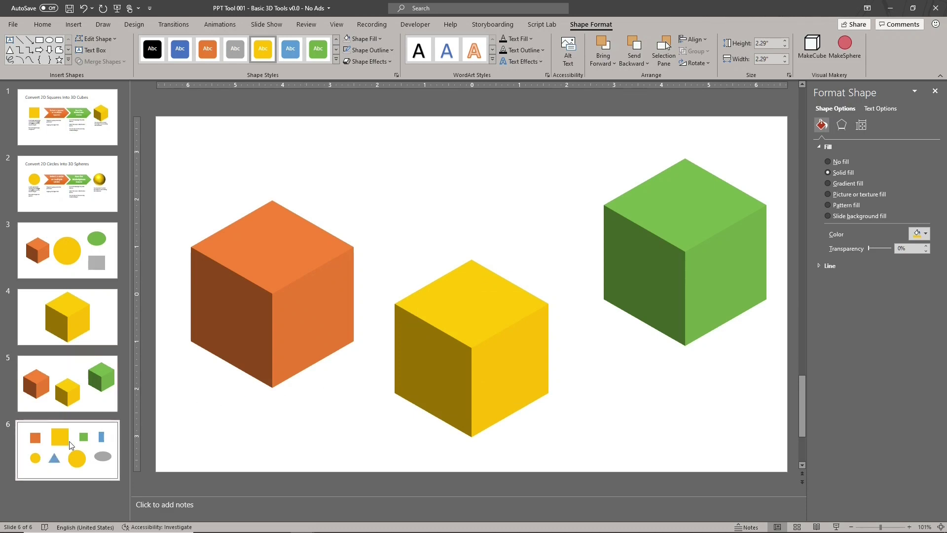
drag(177, 130, 771, 438)
click(841, 125)
click(918, 445)
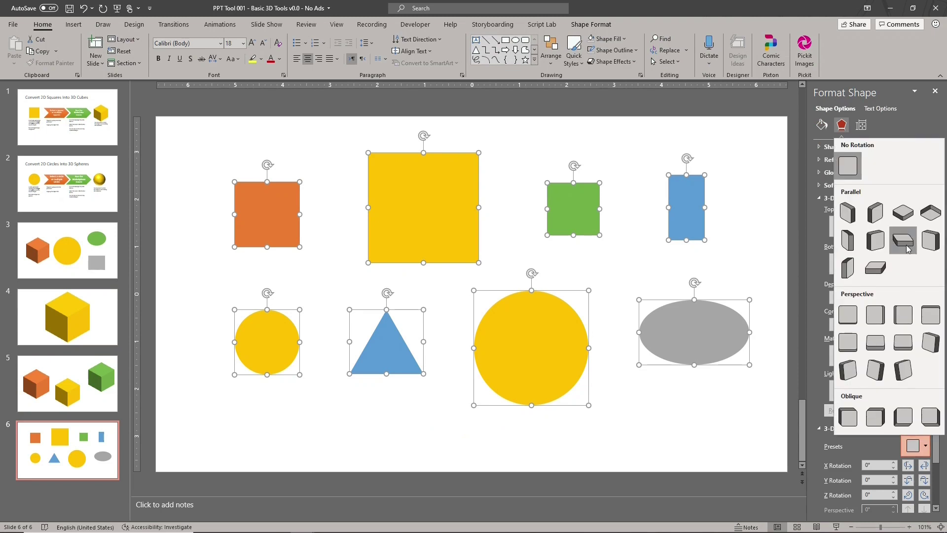
click(902, 178)
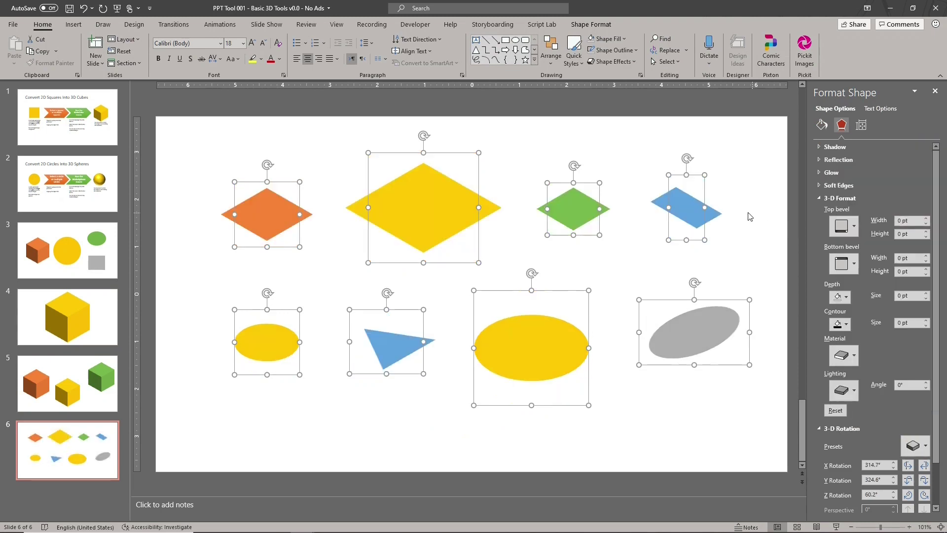
Step: Turn slide 6's selected squares into 3-D cubes and its circles into gold spheres with MakeCube and MakeSphere
click(591, 24)
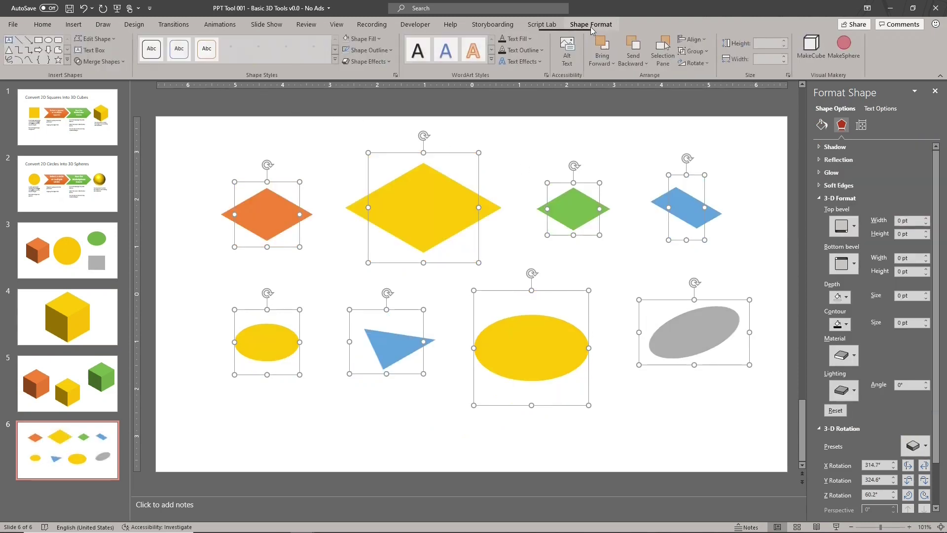
click(811, 47)
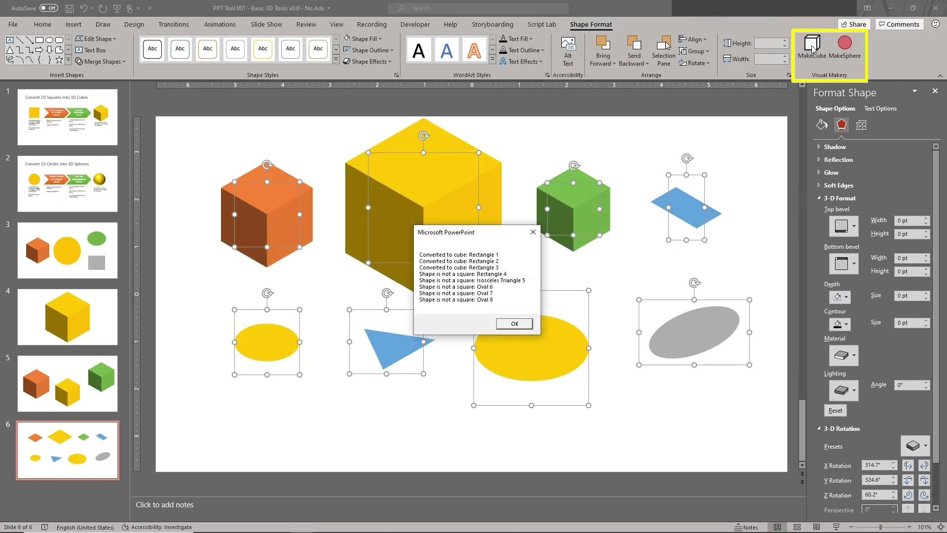
click(500, 323)
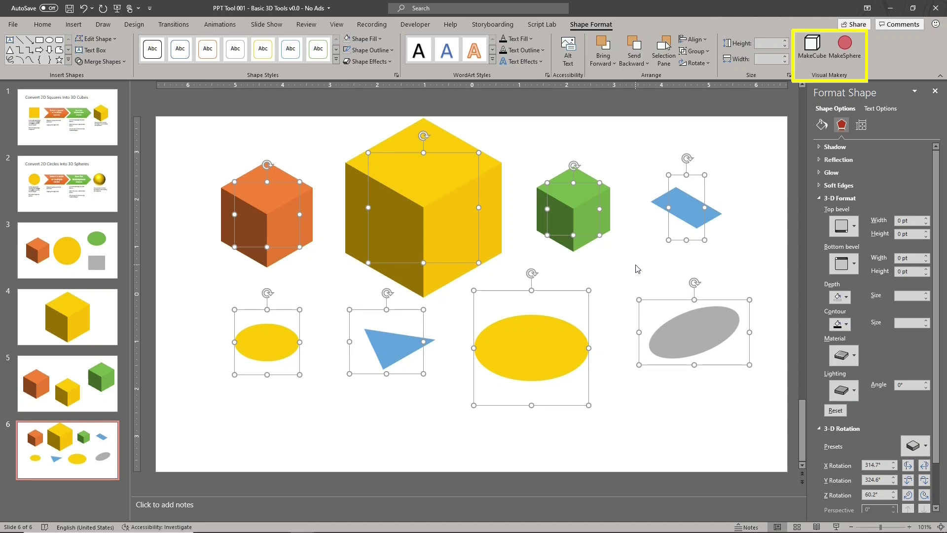
click(846, 47)
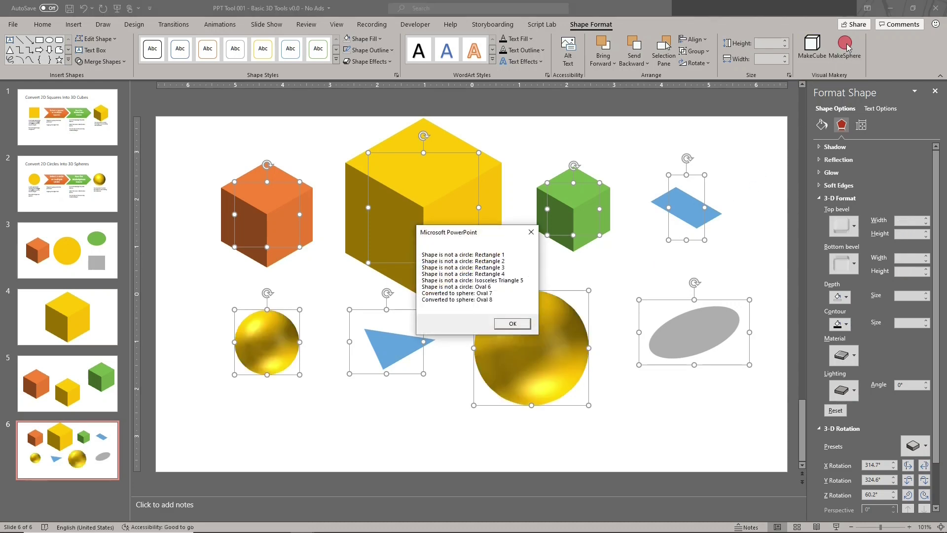
click(512, 323)
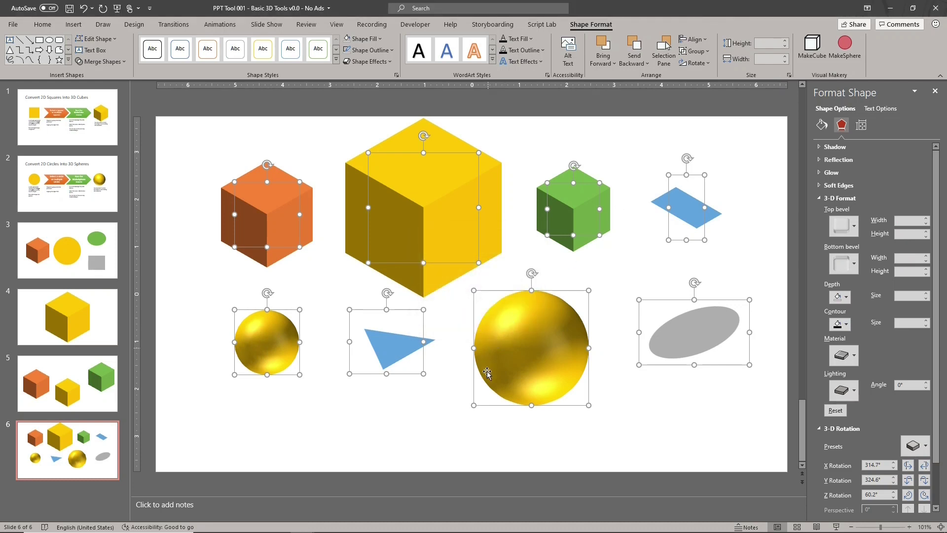
Step: Distort the shapes: stretch the yellow cube tall, flatten the green cube, and squash both gold spheres into ovals
click(444, 441)
drag(415, 198, 408, 188)
drag(587, 291, 539, 329)
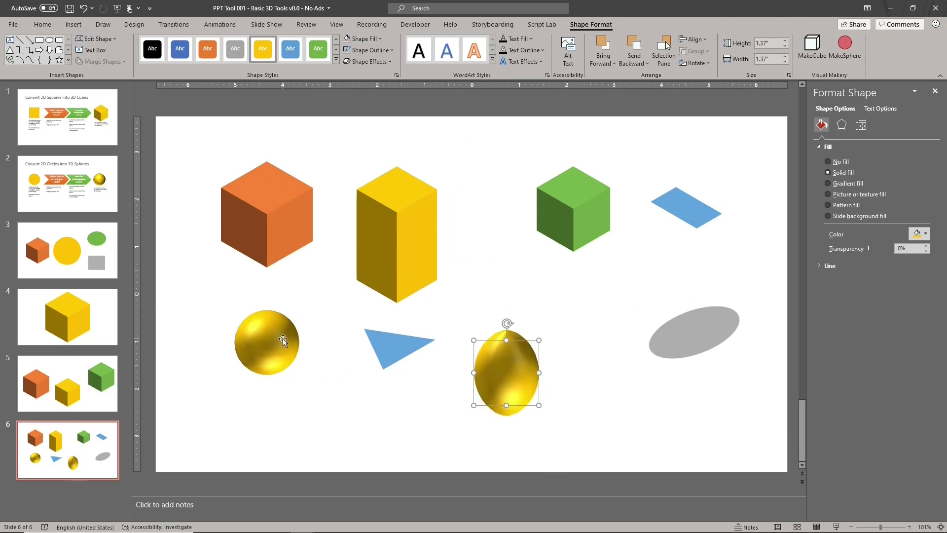
click(283, 339)
drag(299, 374, 363, 416)
drag(232, 309, 204, 280)
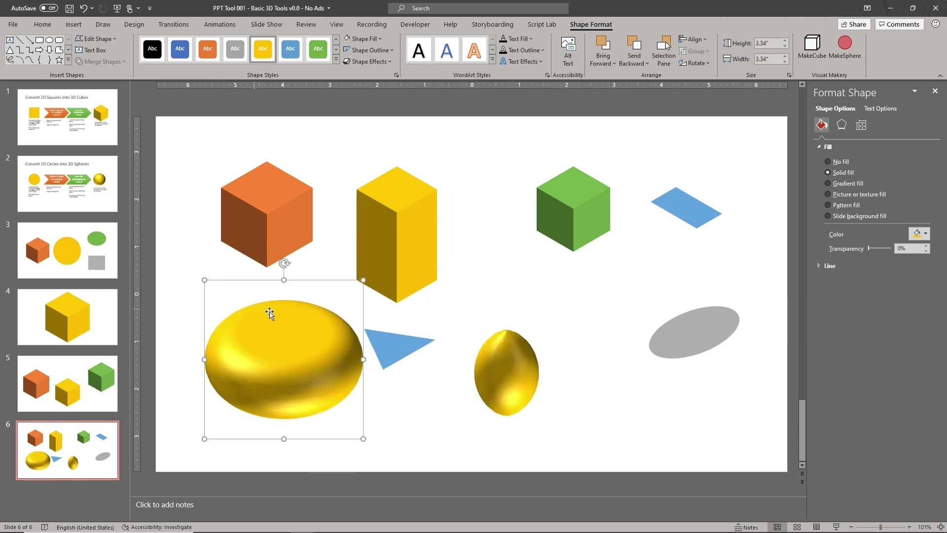
click(561, 213)
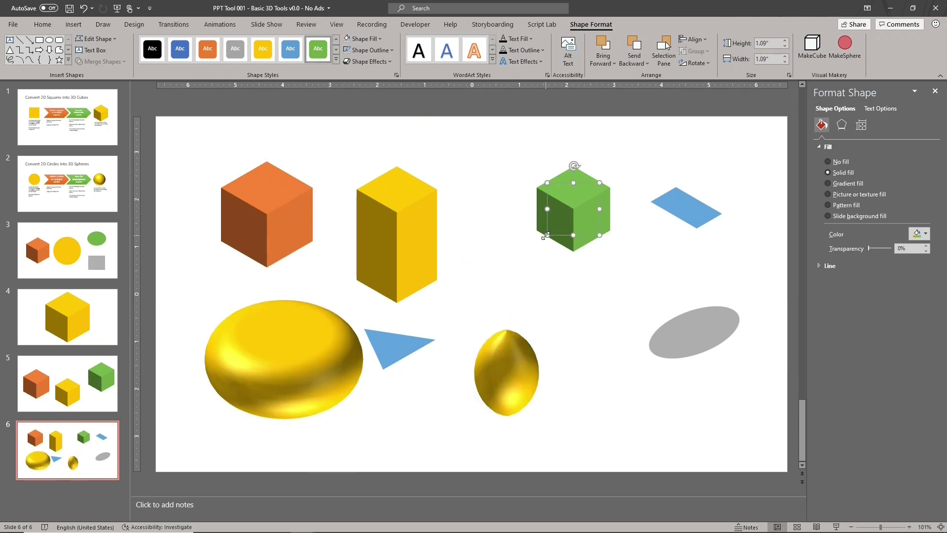
drag(547, 238, 474, 275)
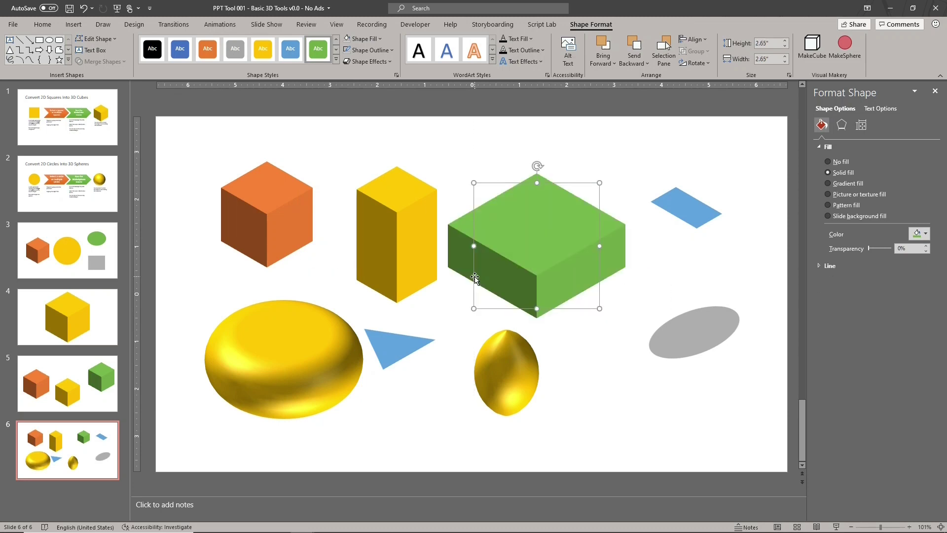
Step: Rerun MakeCube on the yellow and green boxes and MakeSphere on each gold oval to restore true shapes
shift+click(418, 260)
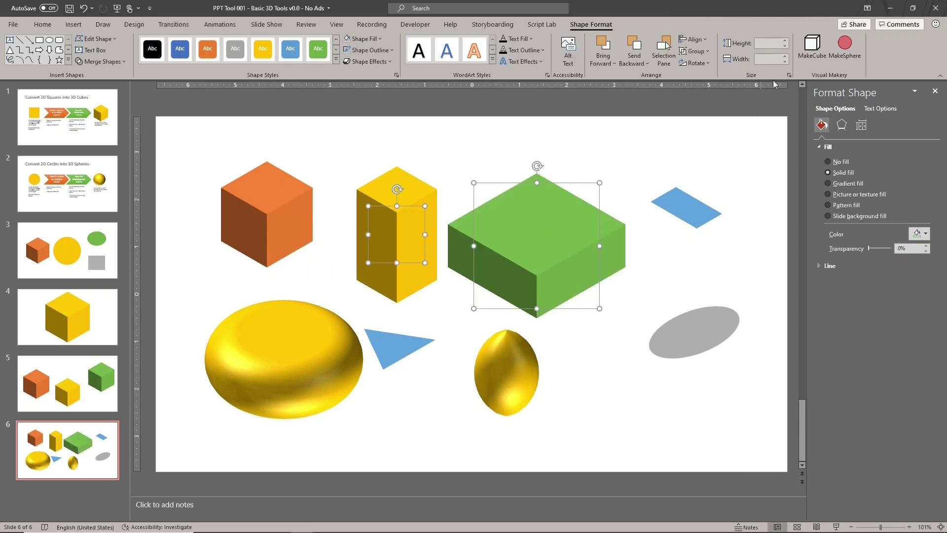
click(813, 47)
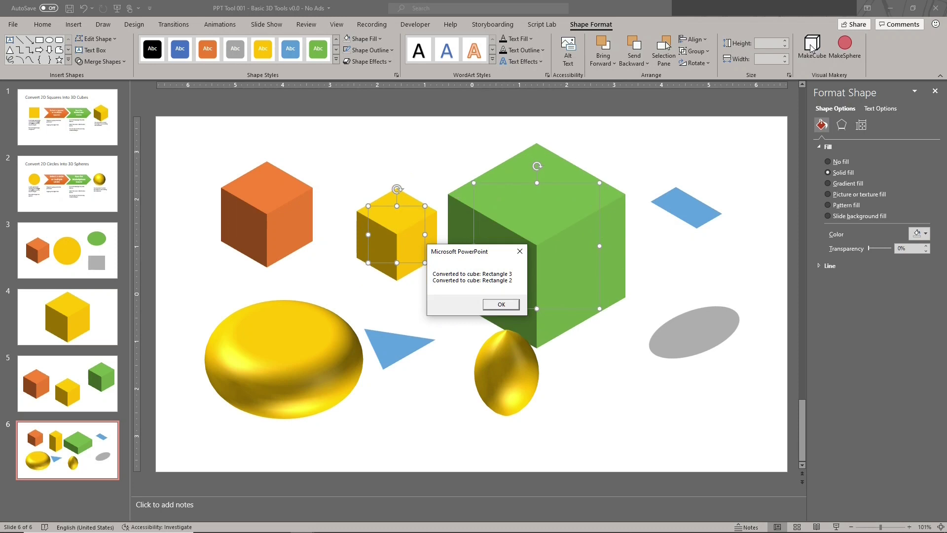
click(501, 304)
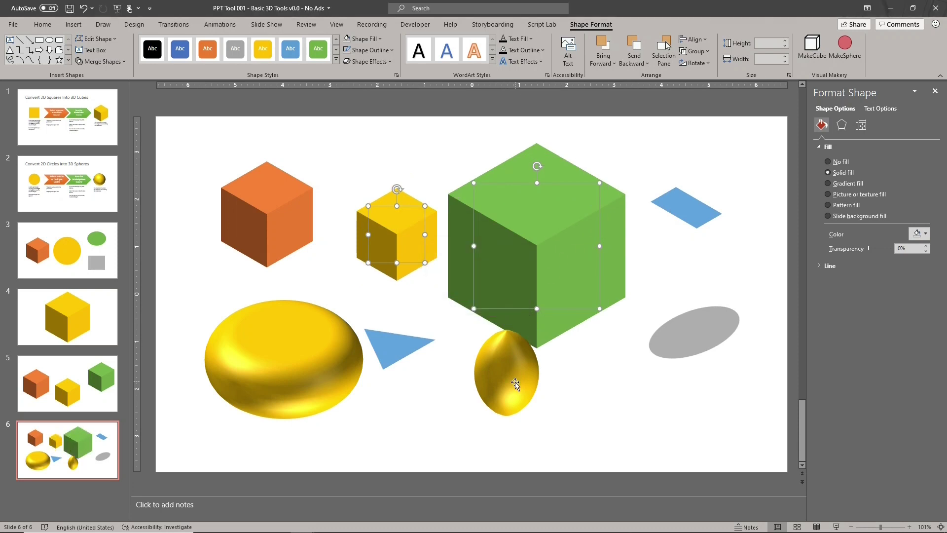
click(515, 383)
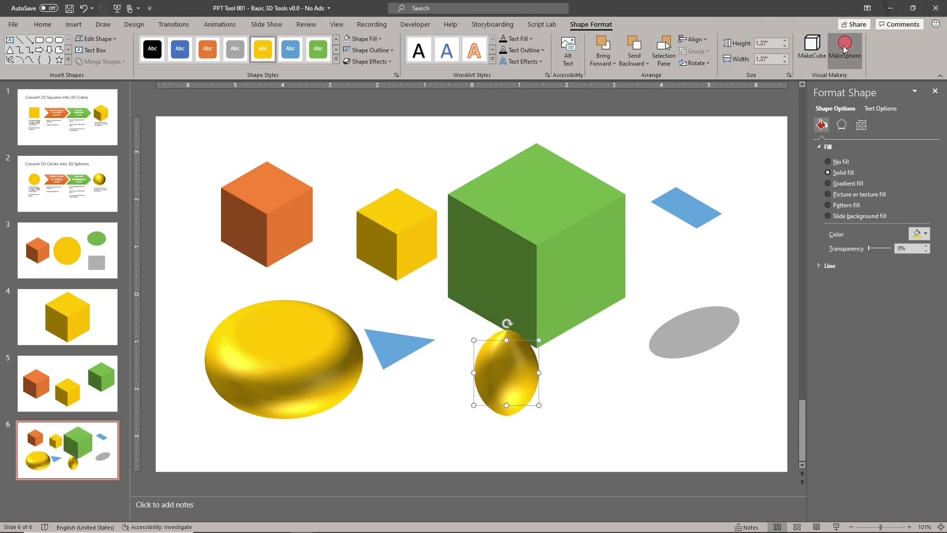
click(845, 47)
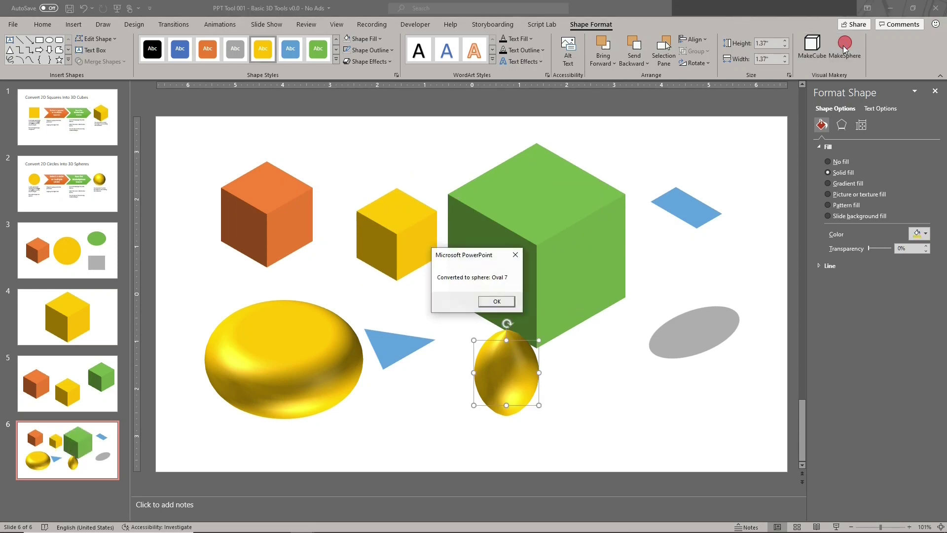
click(496, 302)
click(309, 340)
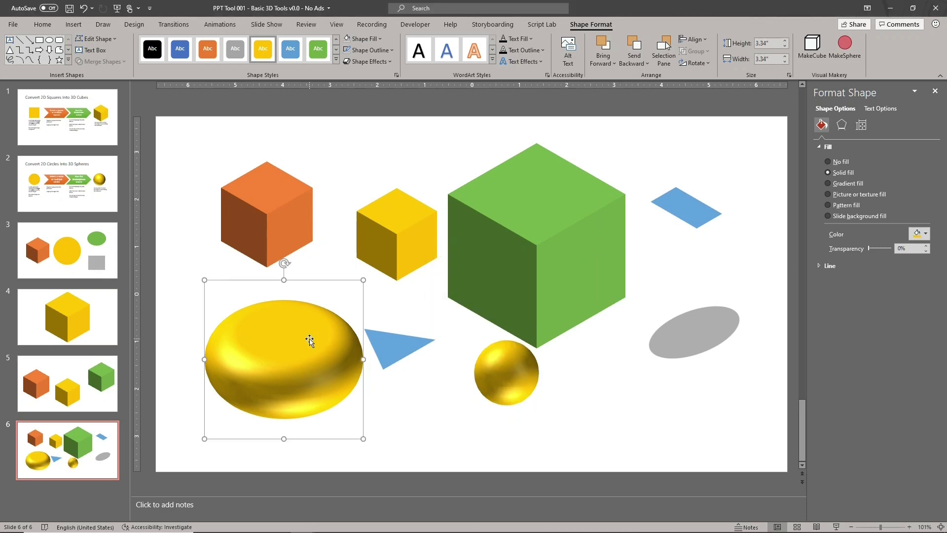
click(844, 48)
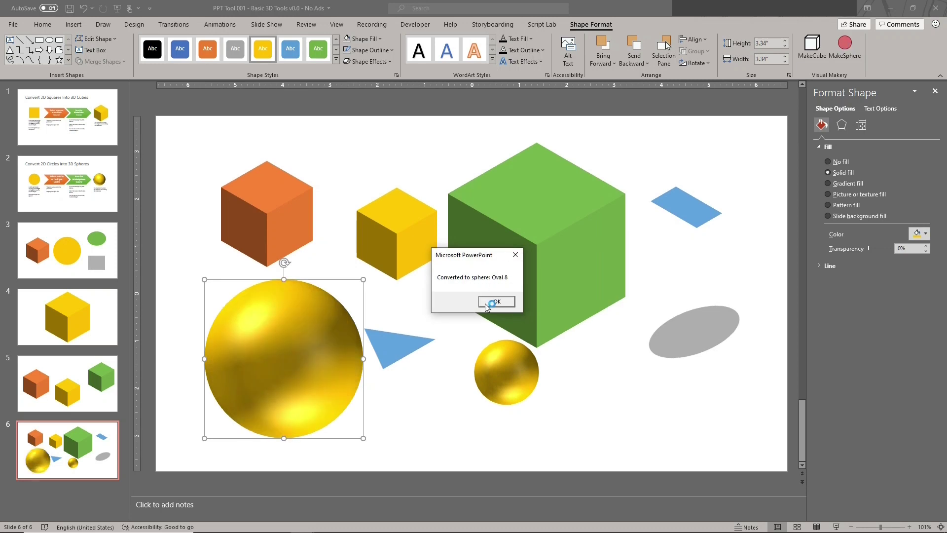
click(486, 302)
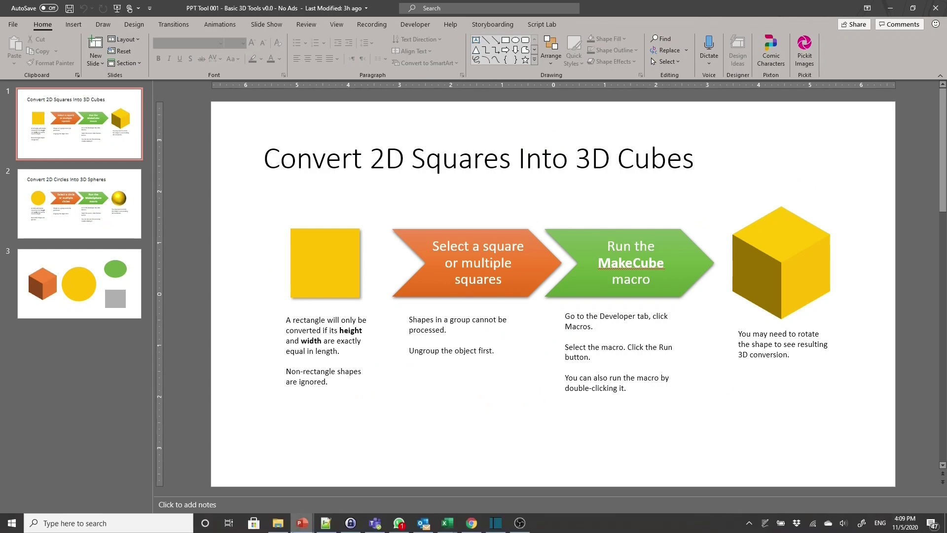
Step: In Presentation5, apply the Isometric Top Up 3-D rotation preset to both the square and the circle
mouse_move(303, 523)
click(397, 485)
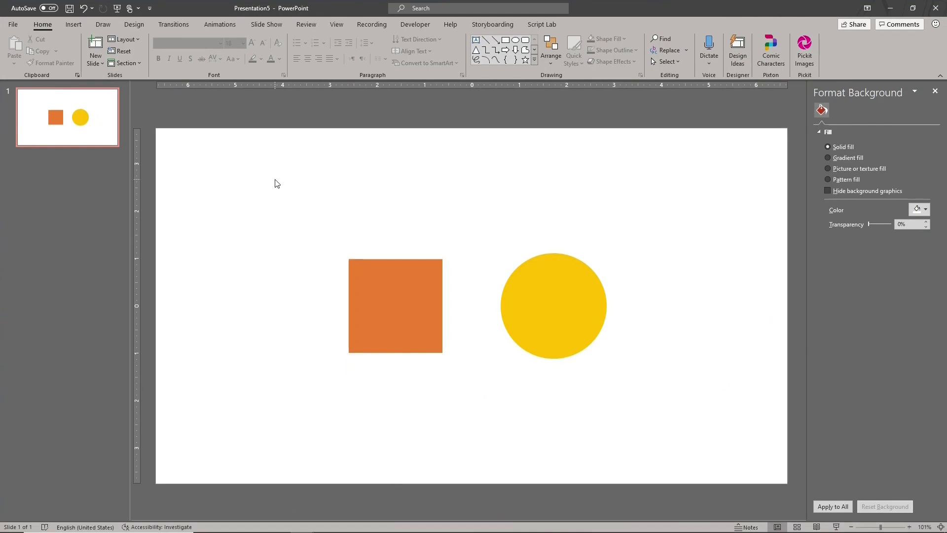
drag(275, 183, 672, 370)
click(841, 124)
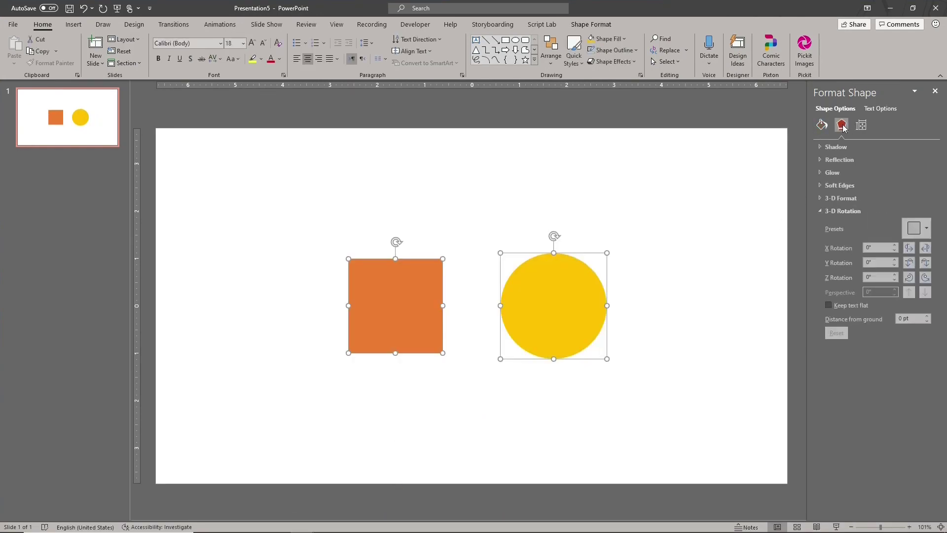
click(915, 229)
click(894, 314)
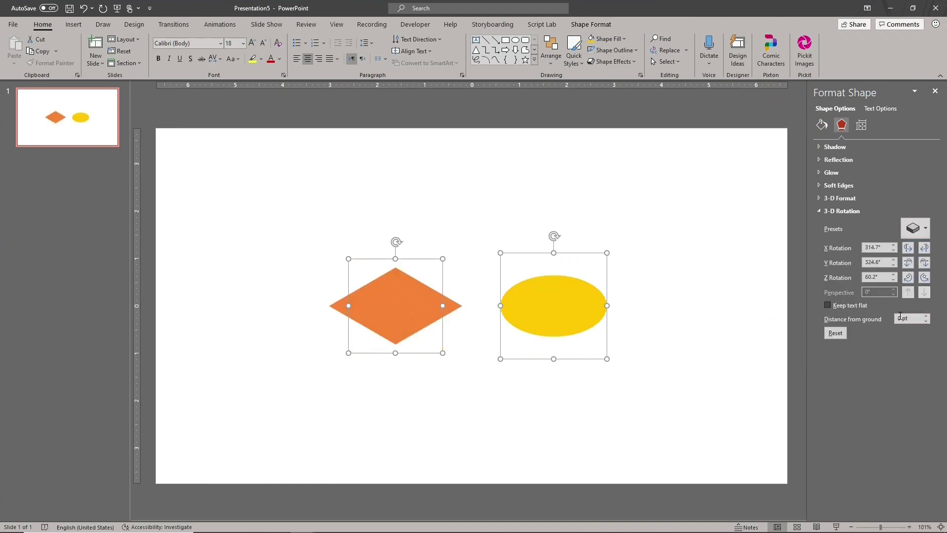
Step: Make the orange square a 3-D cube with MakeCube and the yellow circle a gold sphere with MakeSphere
click(593, 26)
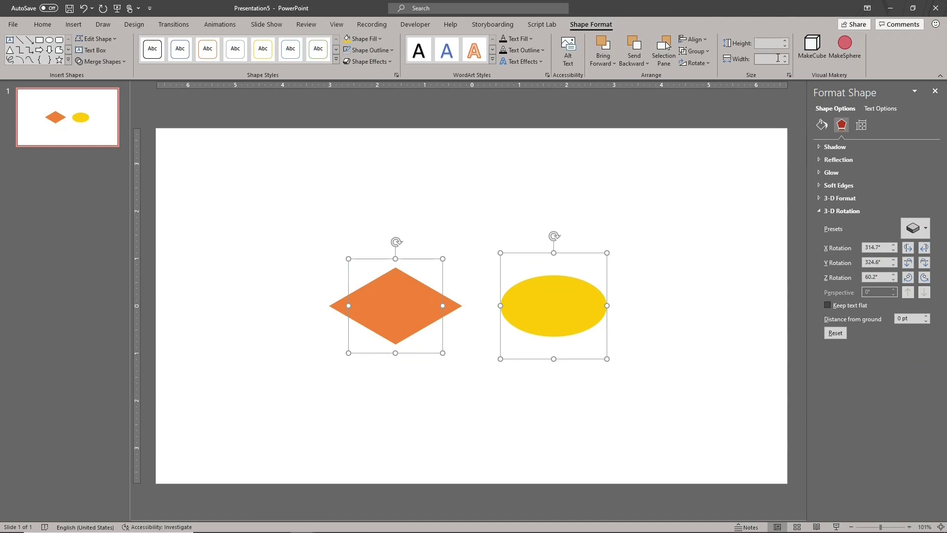
click(809, 49)
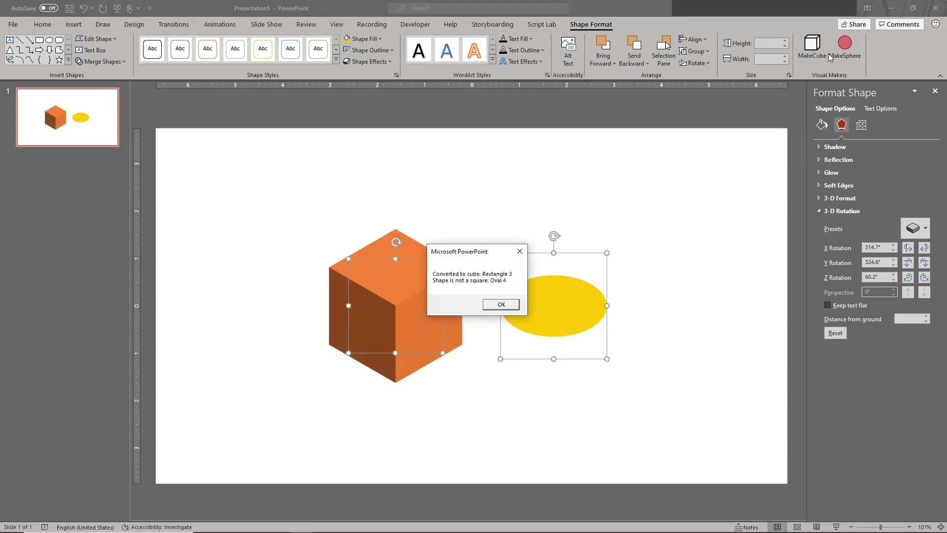
click(501, 305)
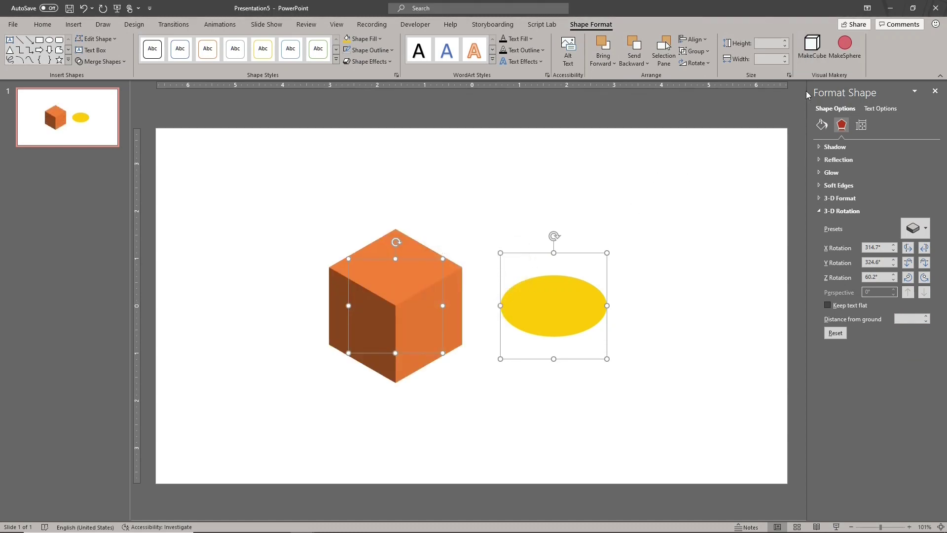
click(845, 49)
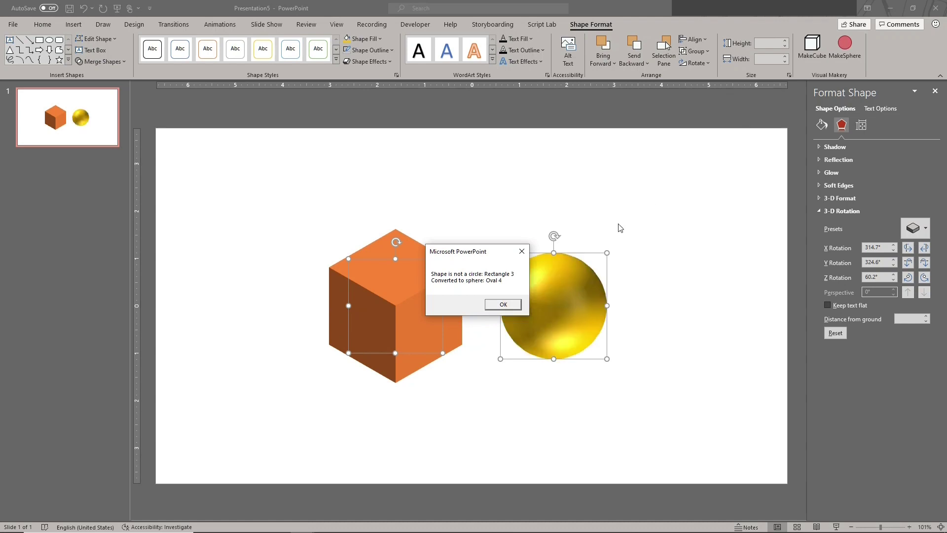
click(503, 305)
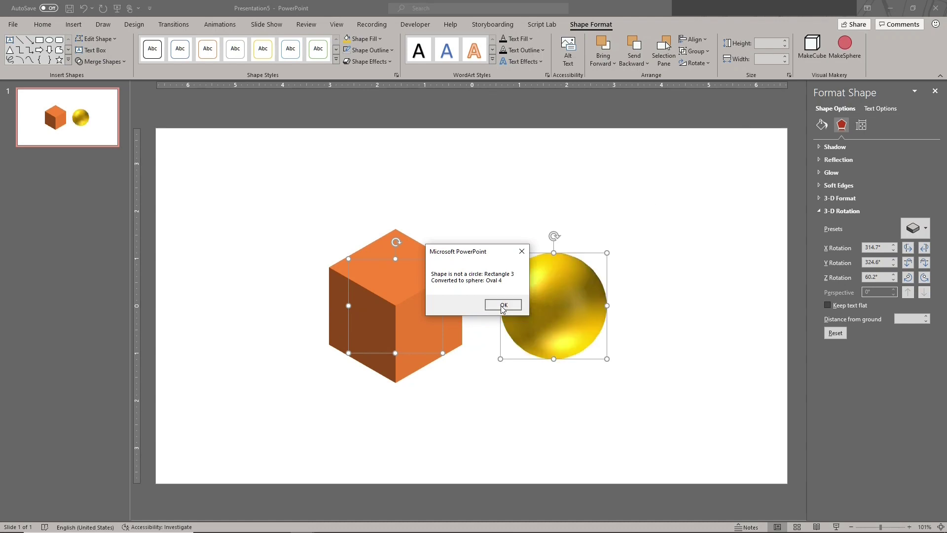
click(648, 320)
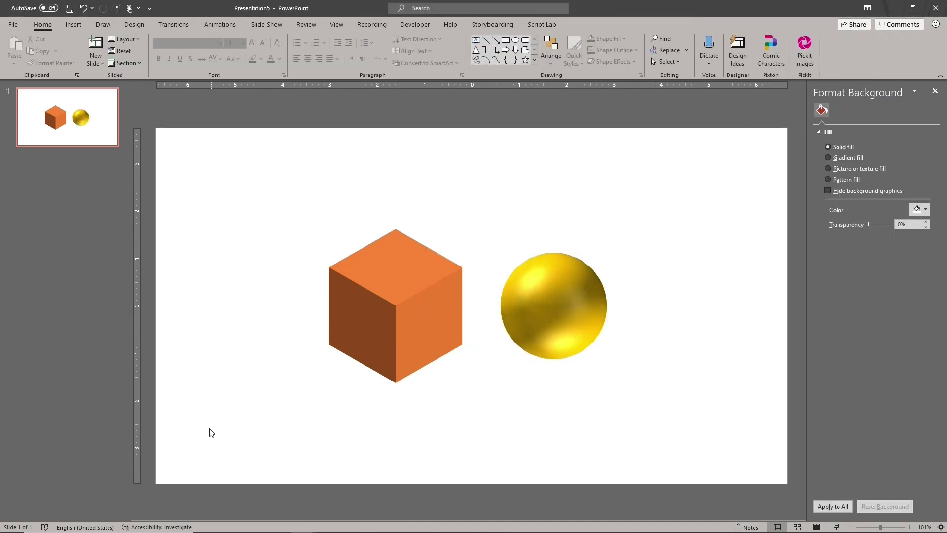
Step: Close the Basic 3D Tools presentation and undo the cube and sphere conversions in Presentation5
mouse_move(302, 523)
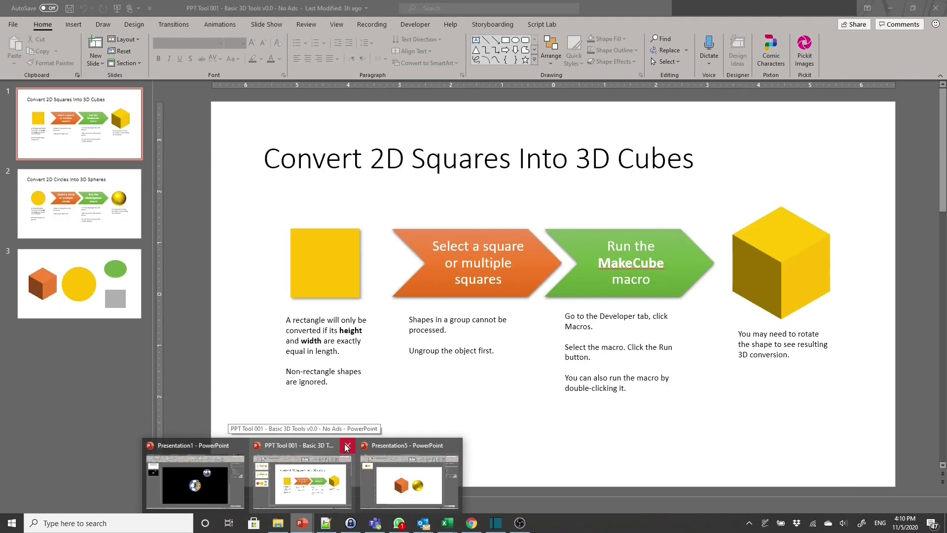
click(347, 446)
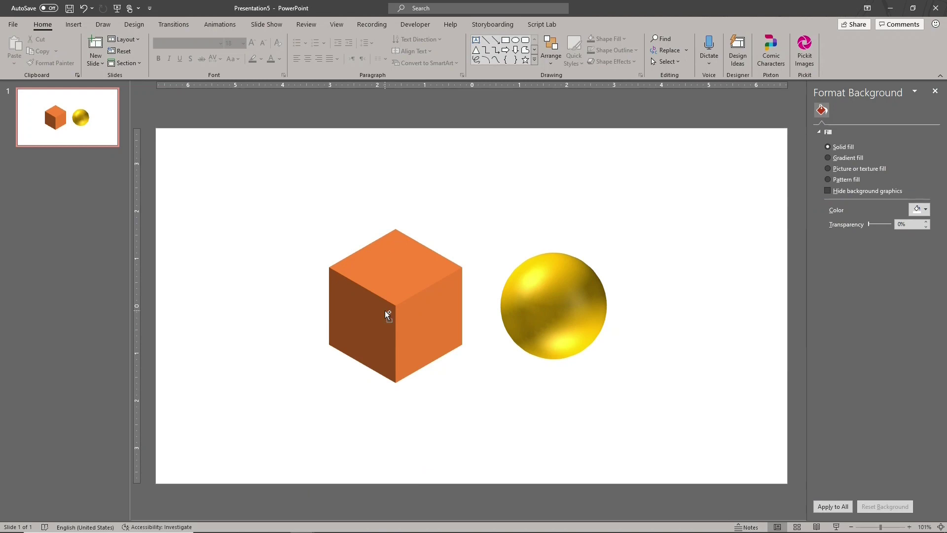
key(ctrl+z)
key(ctrl+z)
Step: Try MakeCube on the orange diamond, dismiss the macro-not-found warning, and go to File to reopen the tool
click(385, 310)
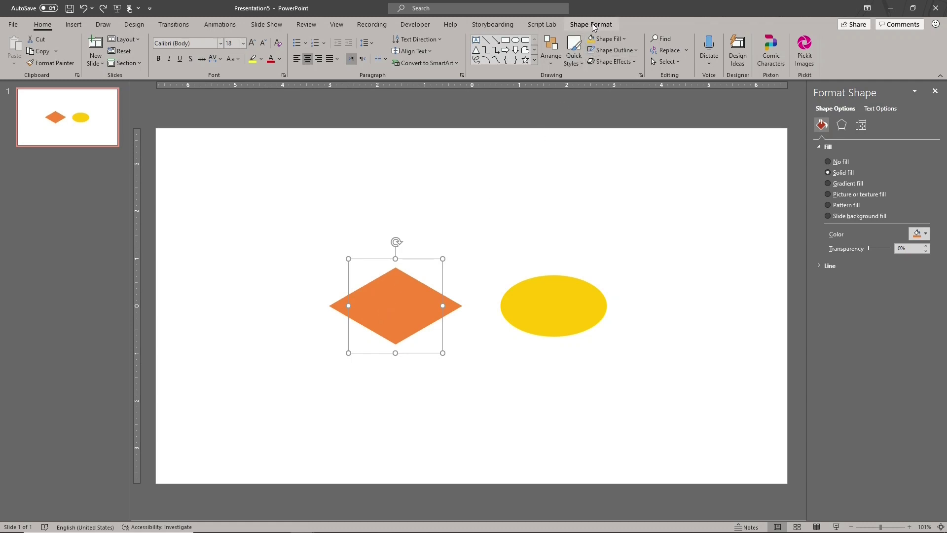
click(593, 27)
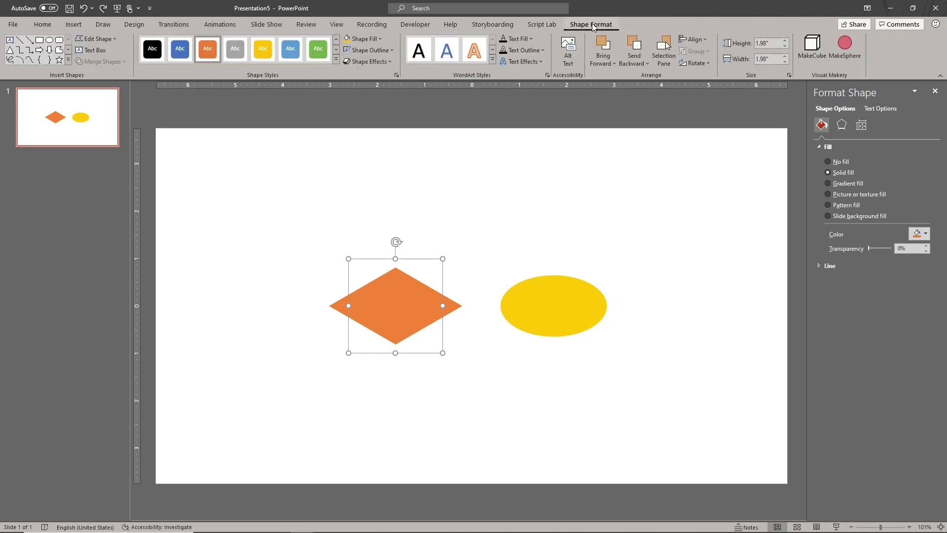
click(821, 52)
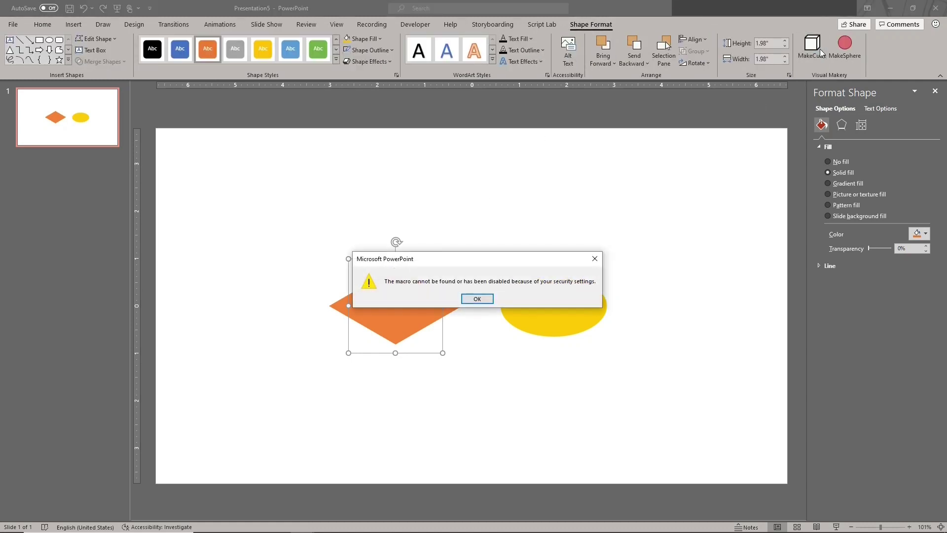
click(481, 300)
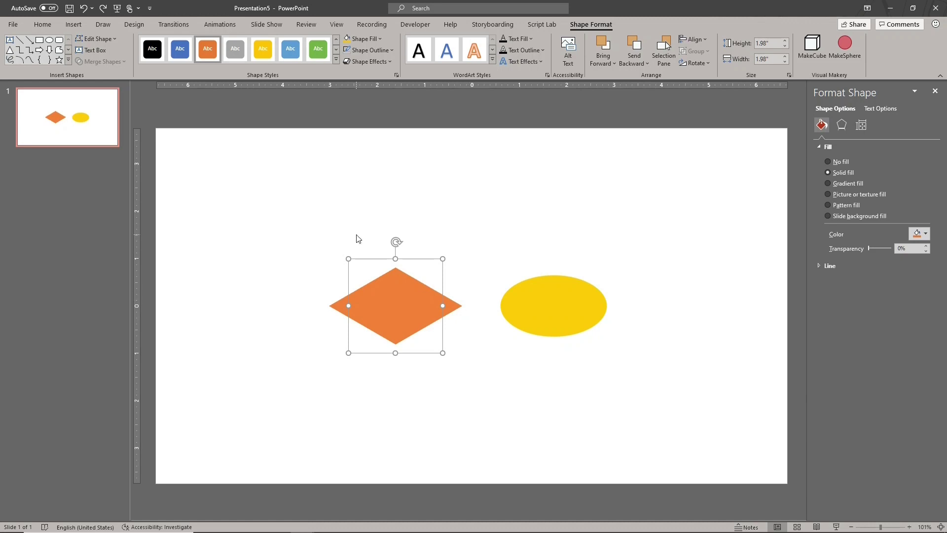
click(16, 25)
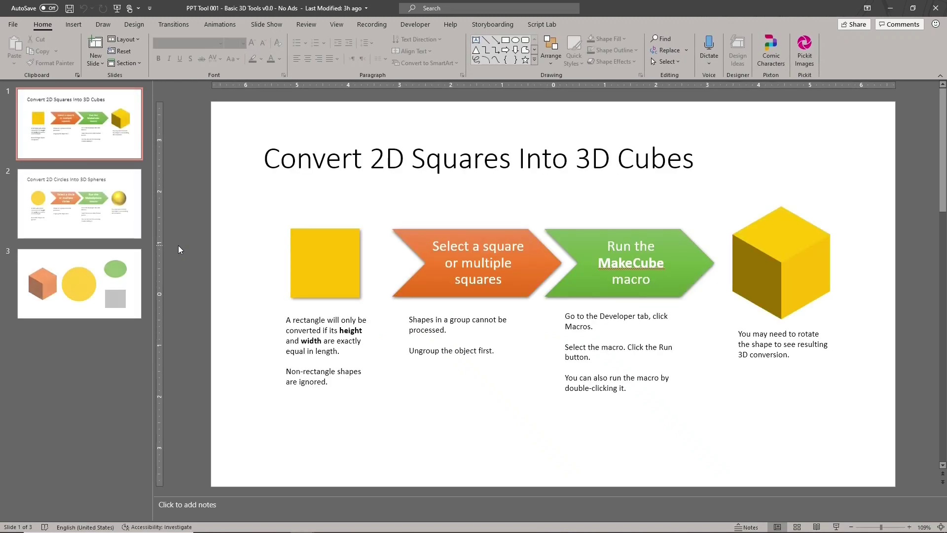
Step: With the tool file minimized, convert the orange diamond to a 3-D cube and the yellow ellipse to a gold sphere
click(890, 10)
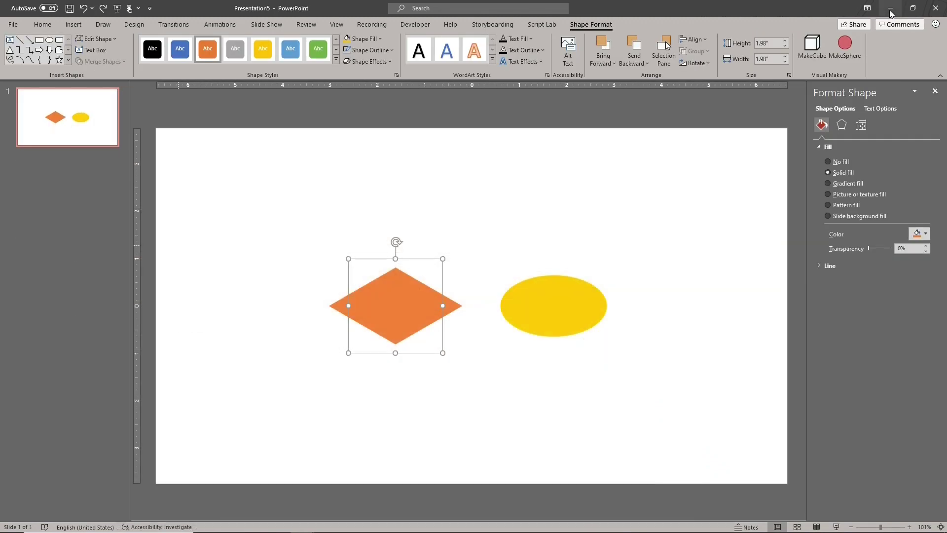
click(813, 49)
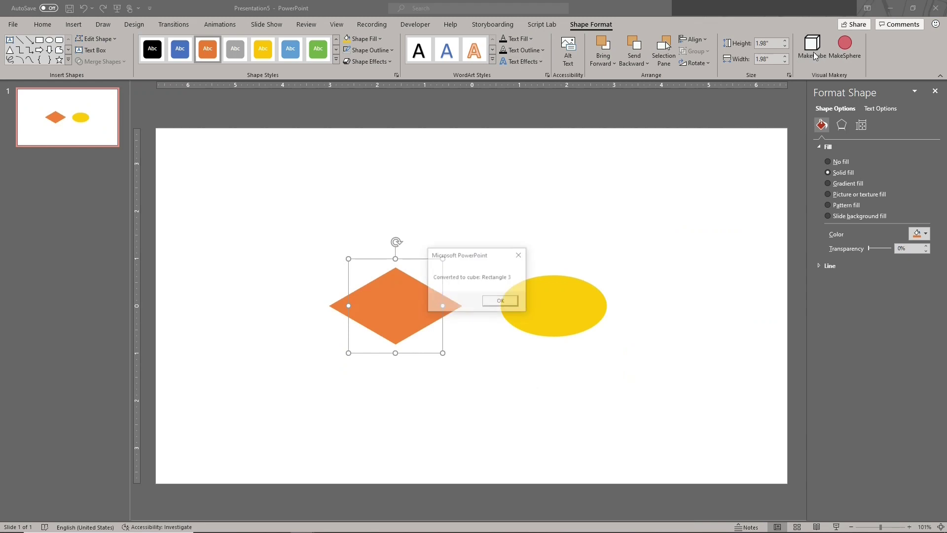
click(506, 302)
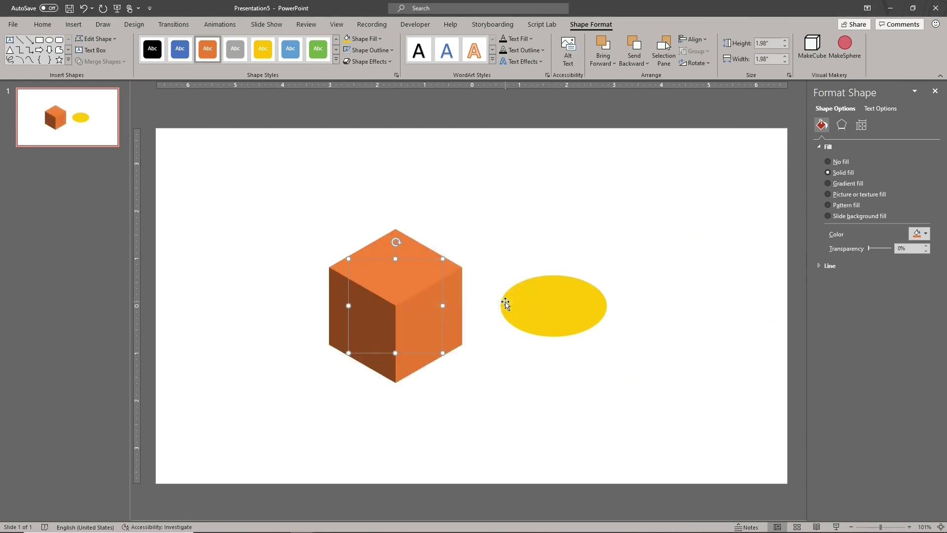
click(506, 302)
click(831, 55)
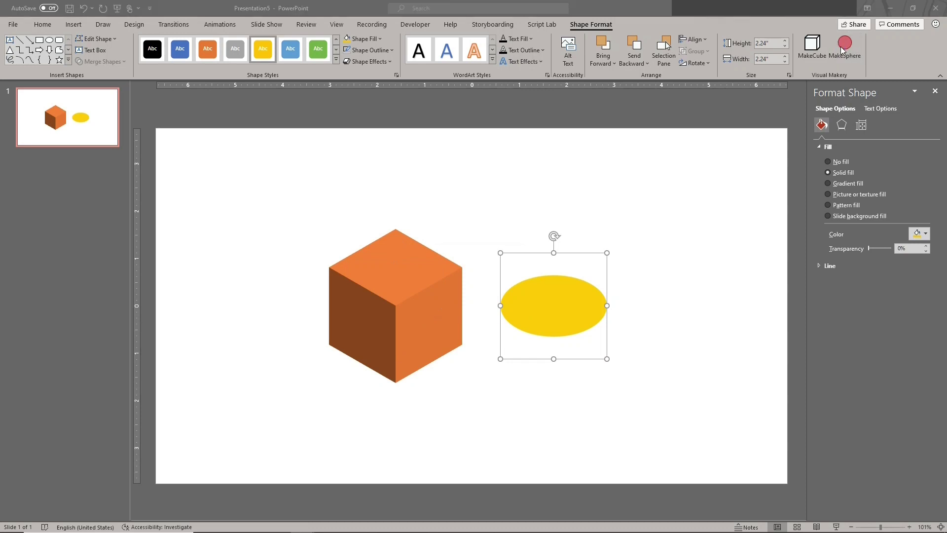
click(497, 302)
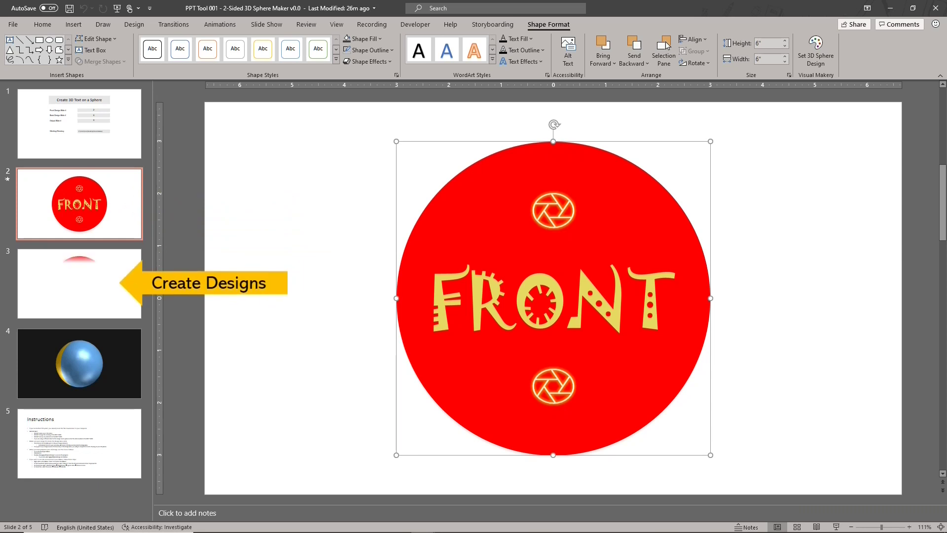
Step: Open the Selection Pane, then run the Set3DSphereDesign macro from the Developer Macros list
click(665, 50)
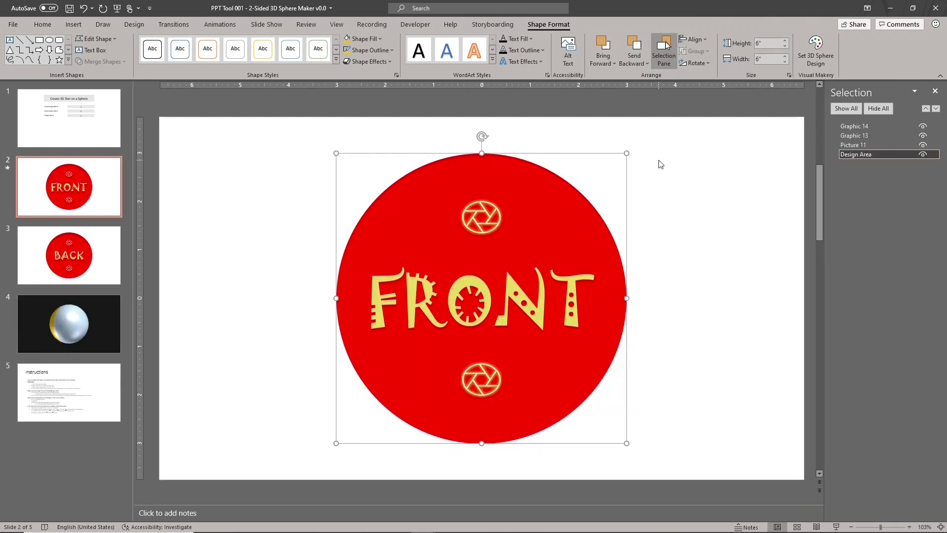
click(403, 25)
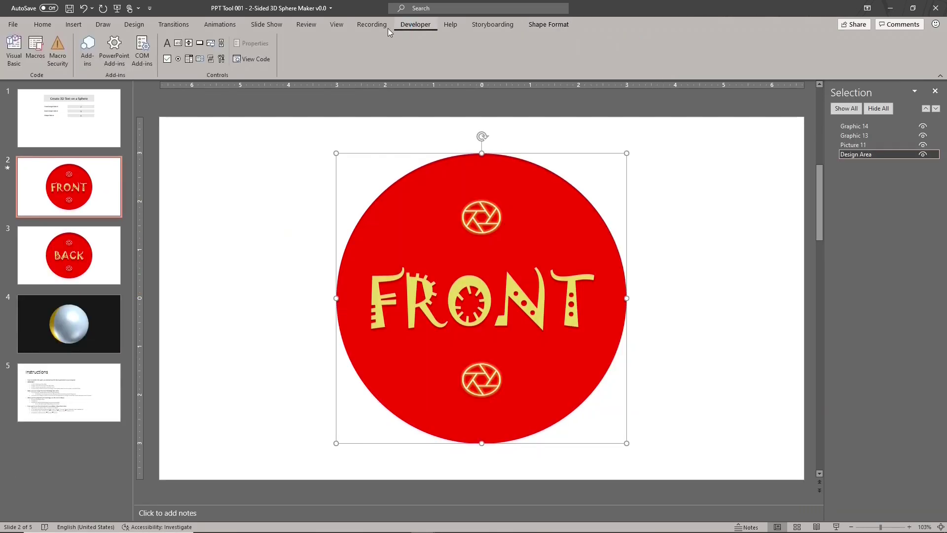
click(35, 49)
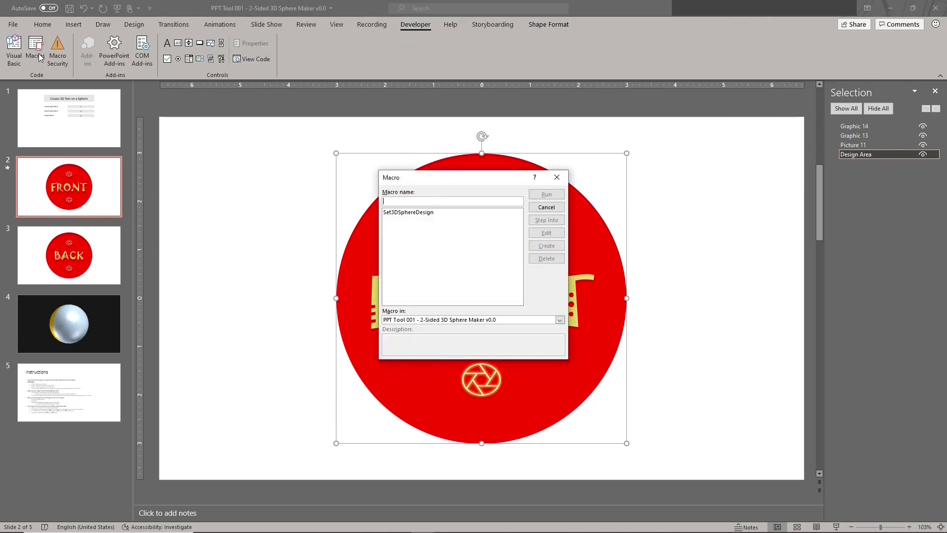
click(412, 213)
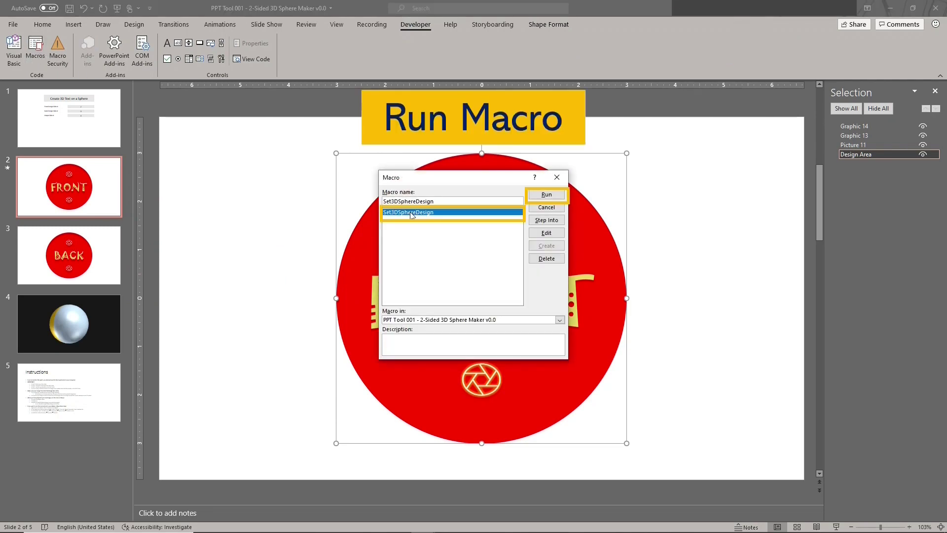
click(545, 194)
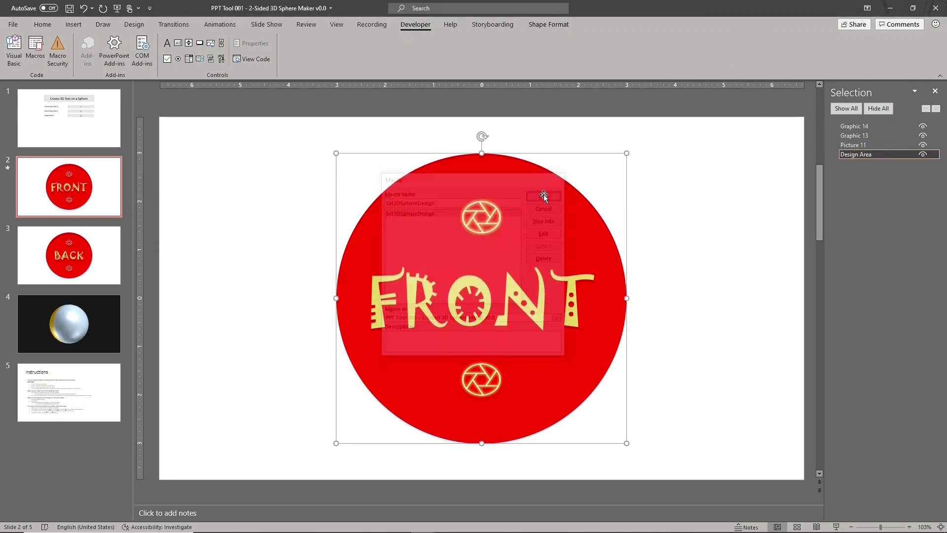